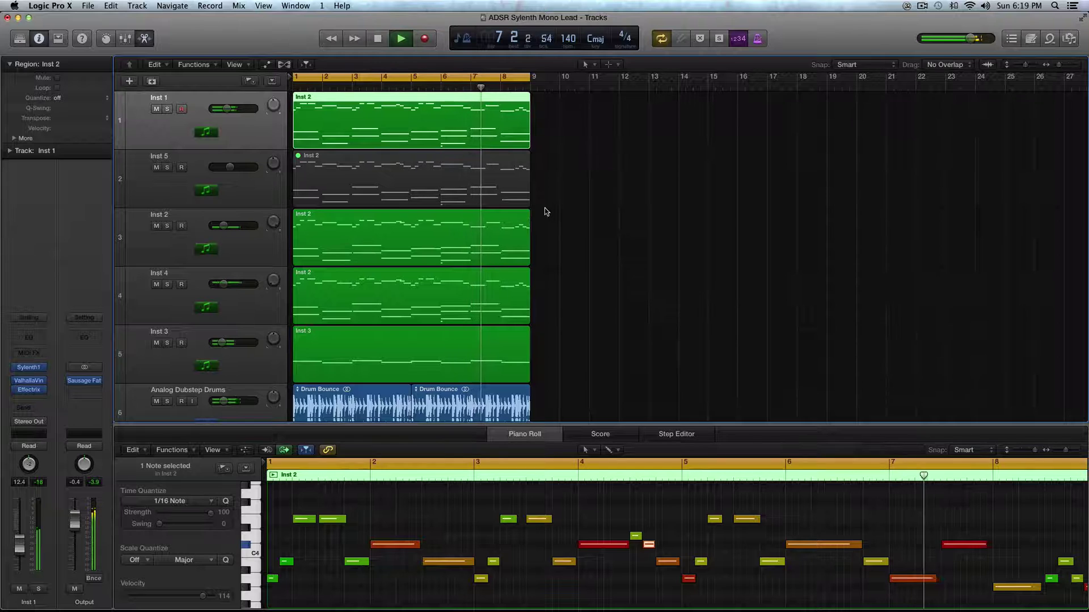
Step: Solo the Inst 1 track briefly during playback to hear the lead alone, and return to the full mix
{"action": "scroll", "coordinate": [539, 209], "scroll_direction": "up", "scroll_amount": 3}
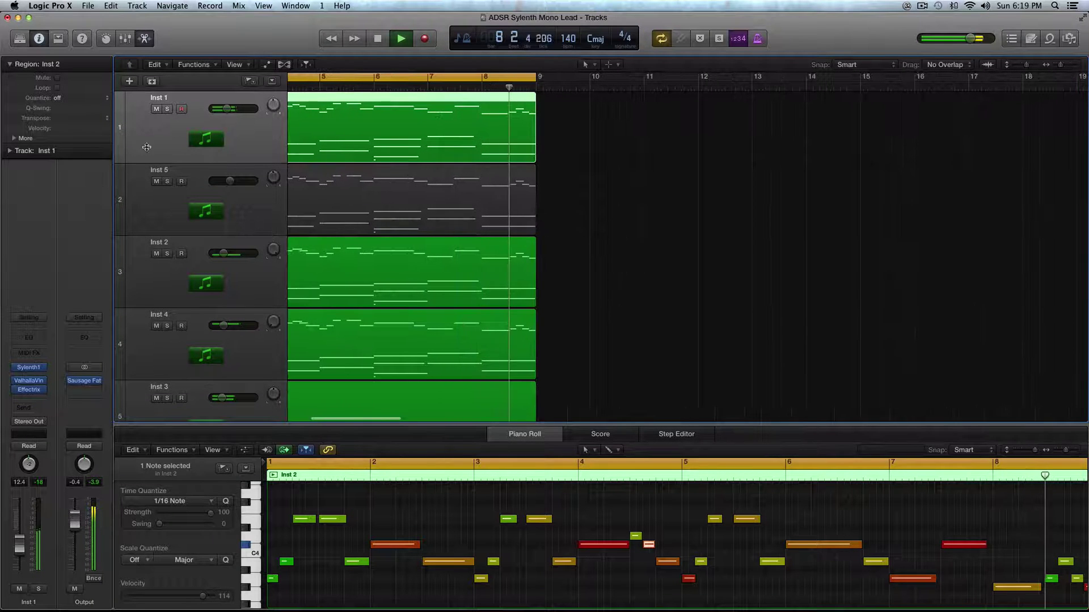
{"action": "left_click", "coordinate": [167, 109]}
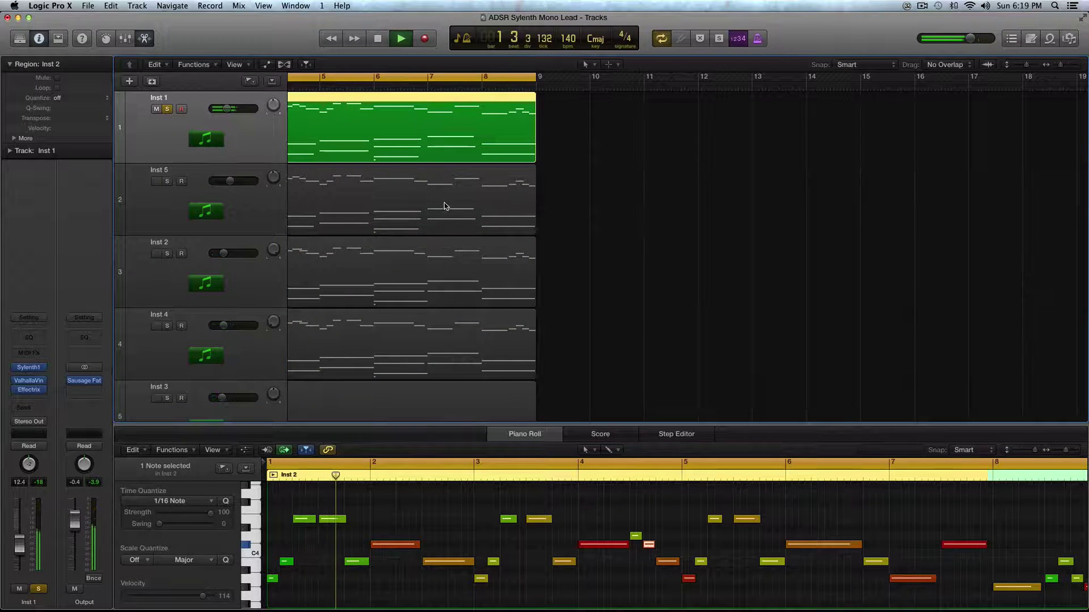
{"action": "scroll", "coordinate": [445, 206], "scroll_direction": "left", "scroll_amount": 5}
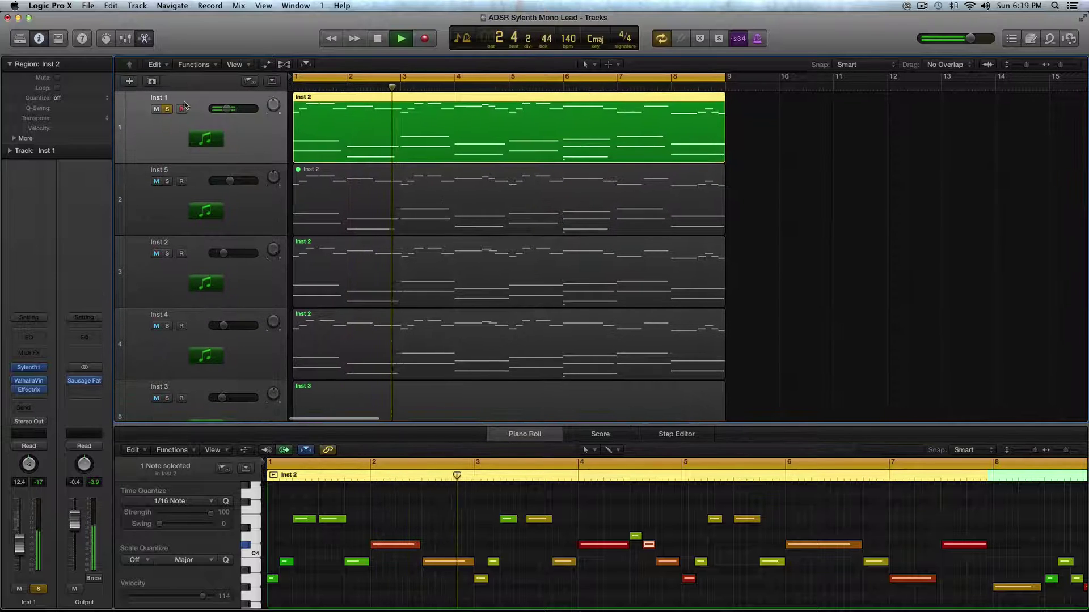
{"action": "left_click", "coordinate": [168, 109]}
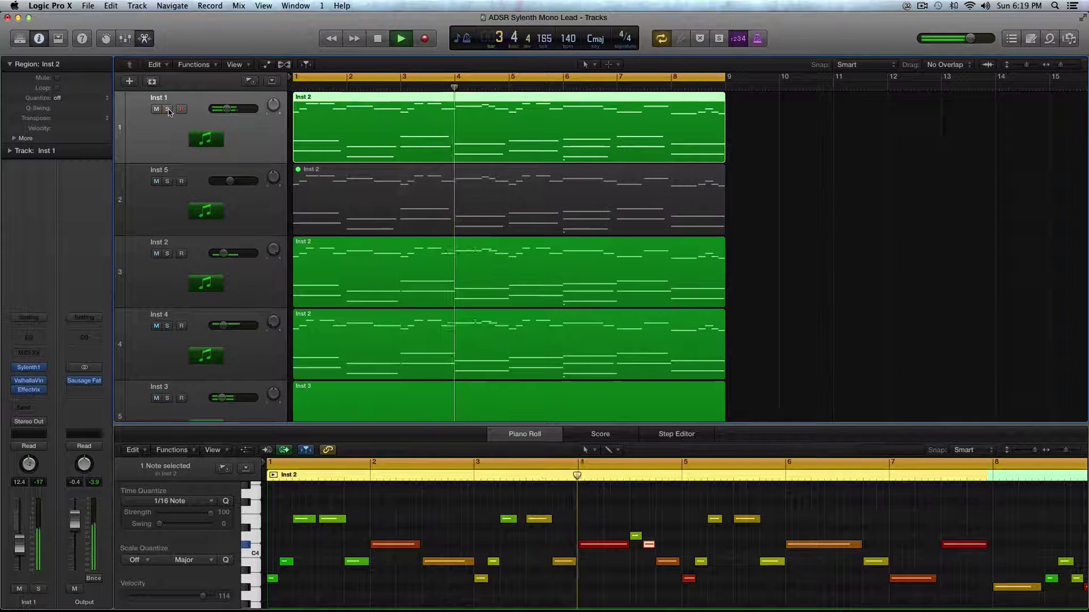
Step: Turn off cycle mode and stop the project's playback
{"action": "key", "text": "super+Left"}
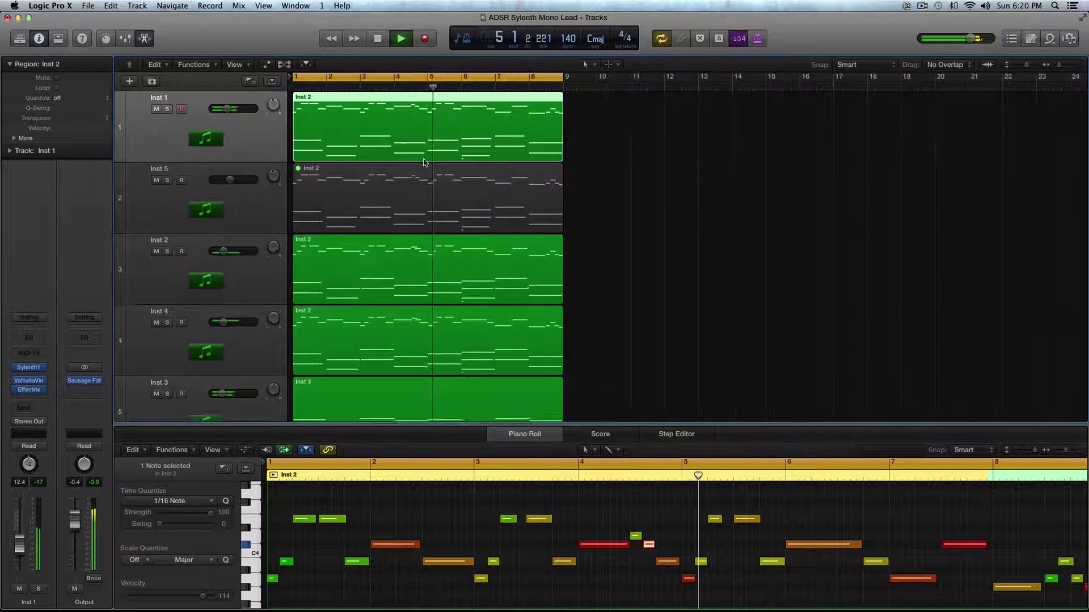
{"action": "key", "text": "super+Up"}
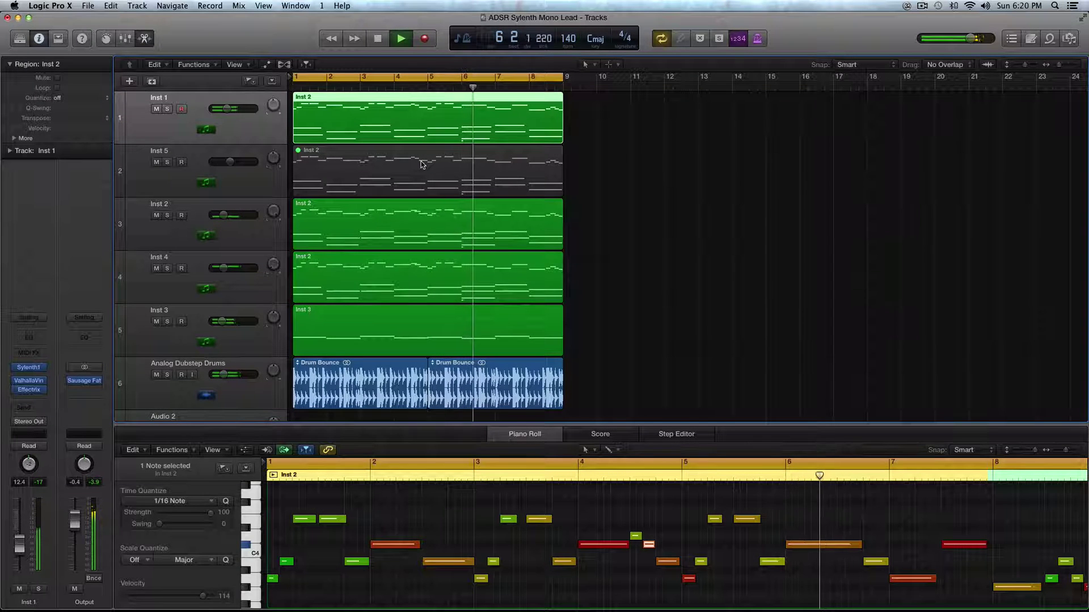
{"action": "left_click", "coordinate": [402, 77]}
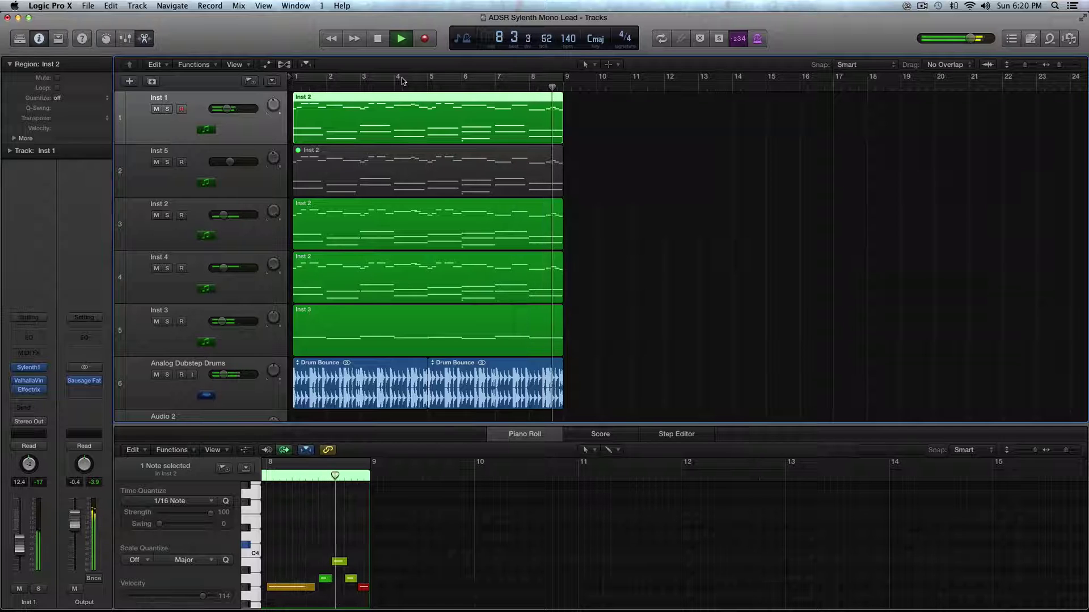
{"action": "key", "text": "space"}
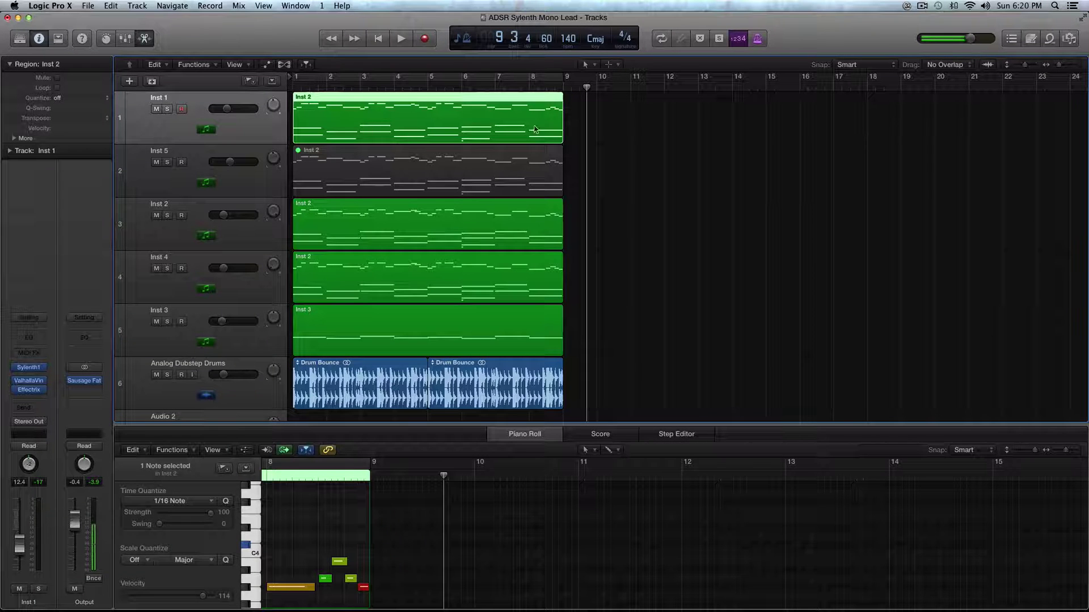
Step: Audition the Inst 1 track's region in solo from bar 1, and switch solo off when stopping
{"action": "left_click", "coordinate": [608, 121]}
{"action": "left_click", "coordinate": [377, 127]}
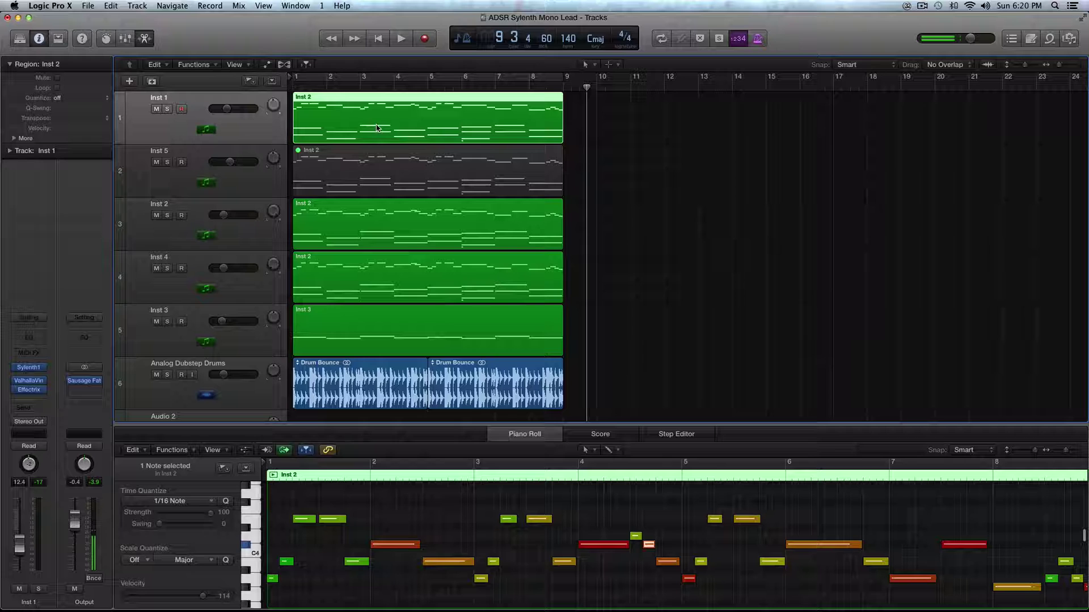
{"action": "left_click", "coordinate": [291, 88]}
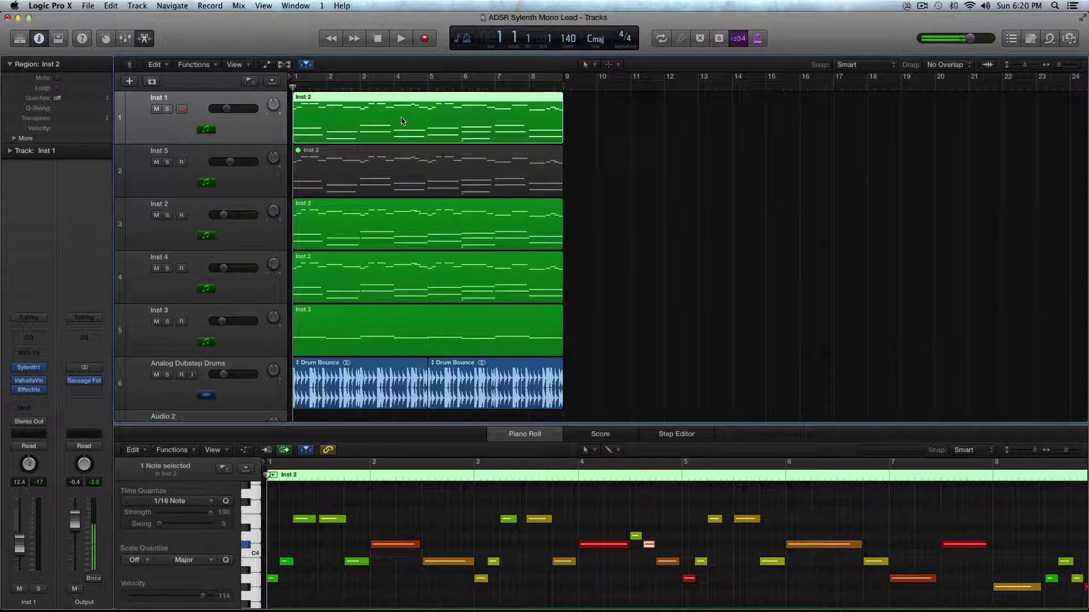
{"action": "key", "text": "ctrl+s"}
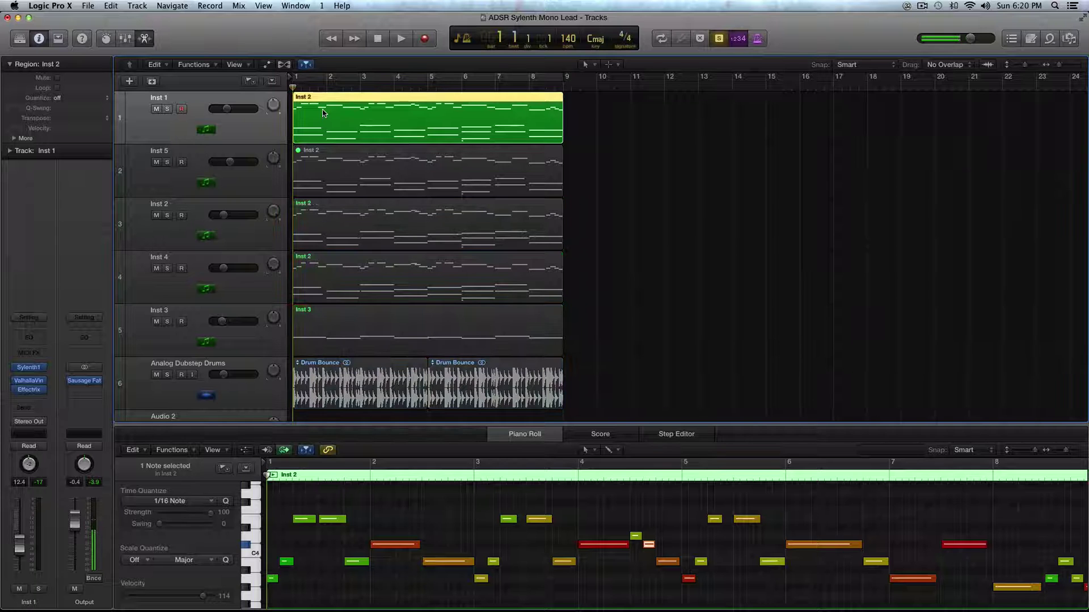
{"action": "key", "text": "space"}
{"action": "key", "text": "ctrl+s"}
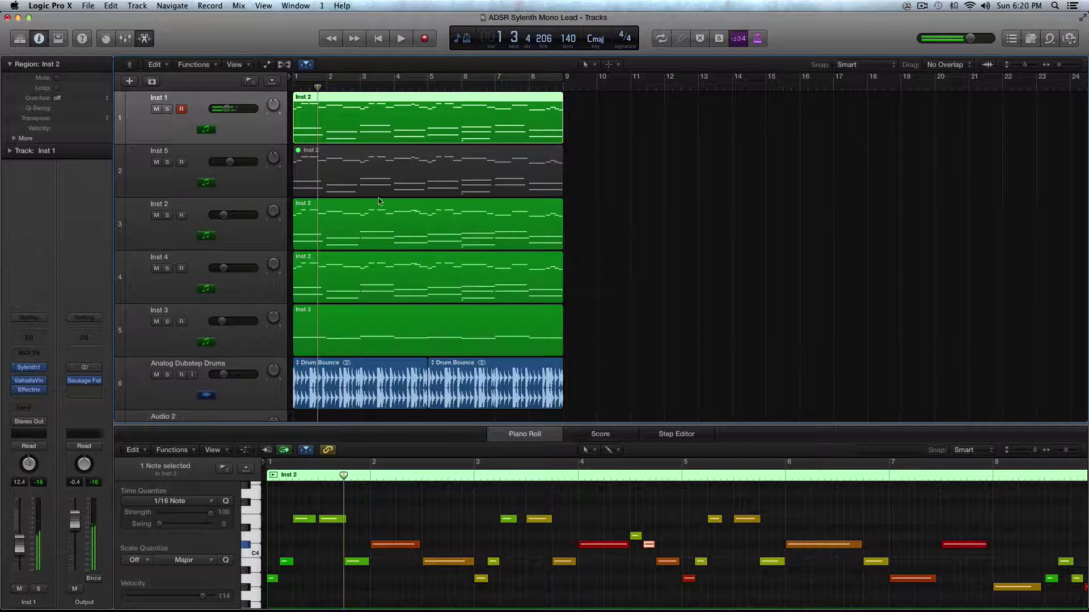
Step: Mute the Inst 1 track and select the Inst 2 track to audition its sound
{"action": "left_click", "coordinate": [156, 109]}
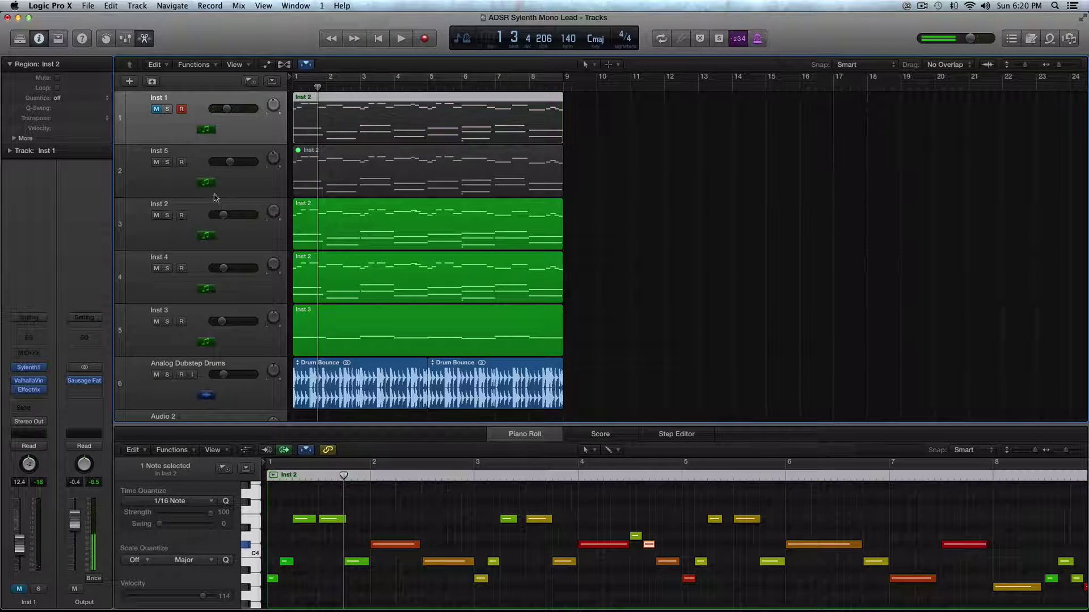
{"action": "left_click", "coordinate": [236, 244]}
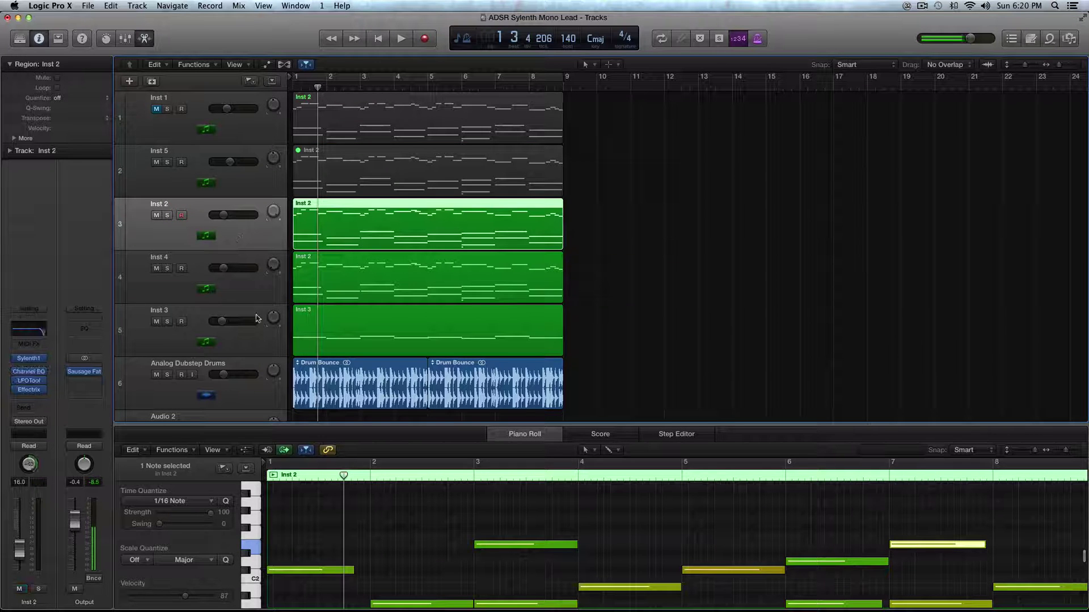
{"action": "left_click_drag", "start_coordinate": [273, 212], "coordinate": [273, 277]}
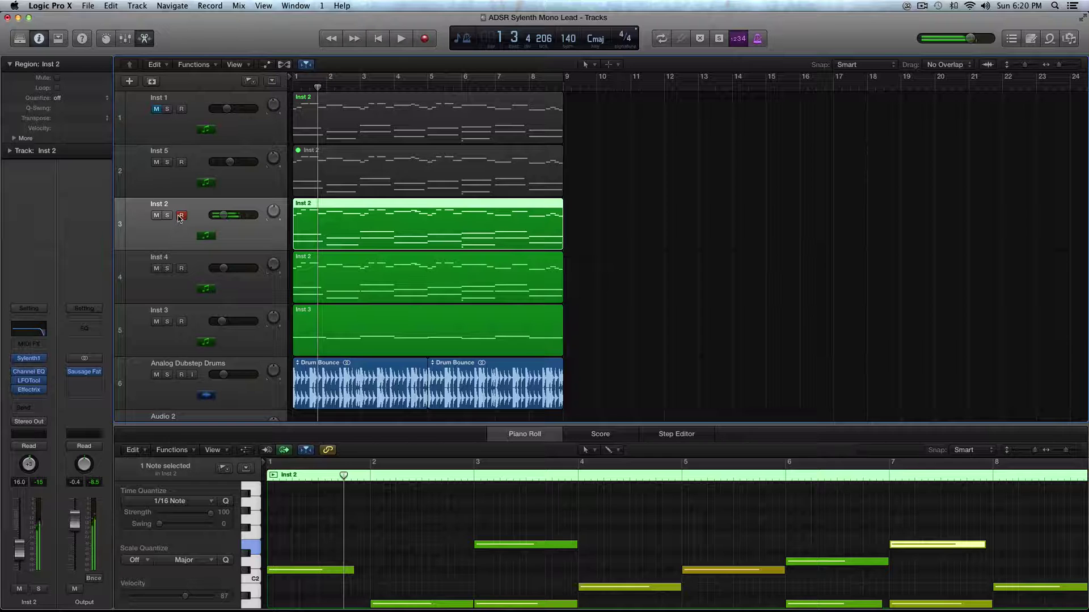
{"action": "left_click_drag", "start_coordinate": [276, 217], "coordinate": [275, 204]}
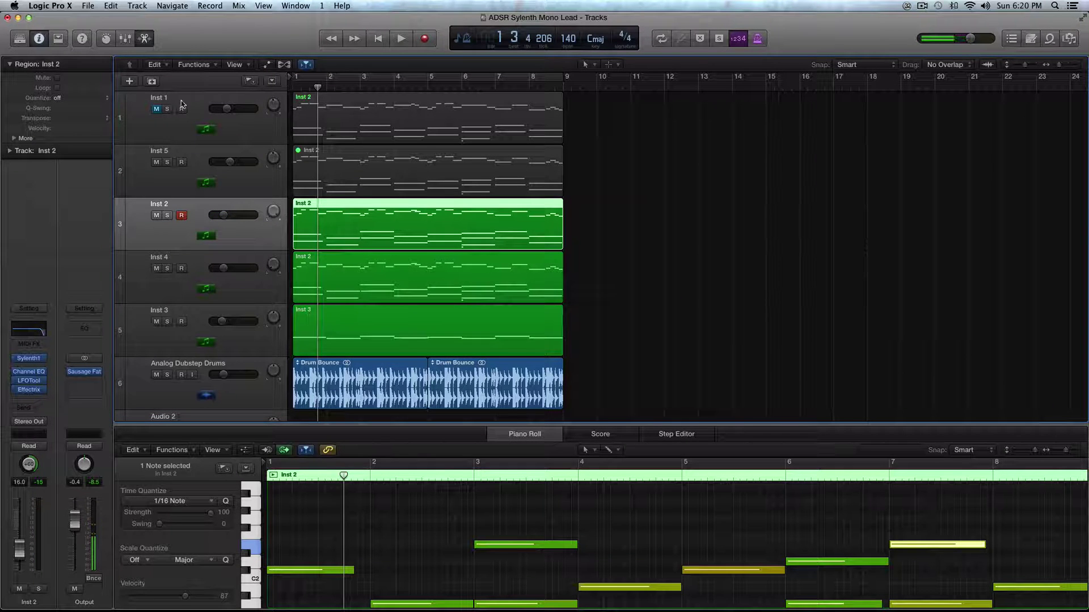
Step: Unmute the Inst 1 track, leaving its solo off
{"action": "left_click", "coordinate": [157, 109]}
{"action": "left_click", "coordinate": [167, 109]}
{"action": "left_click", "coordinate": [167, 109]}
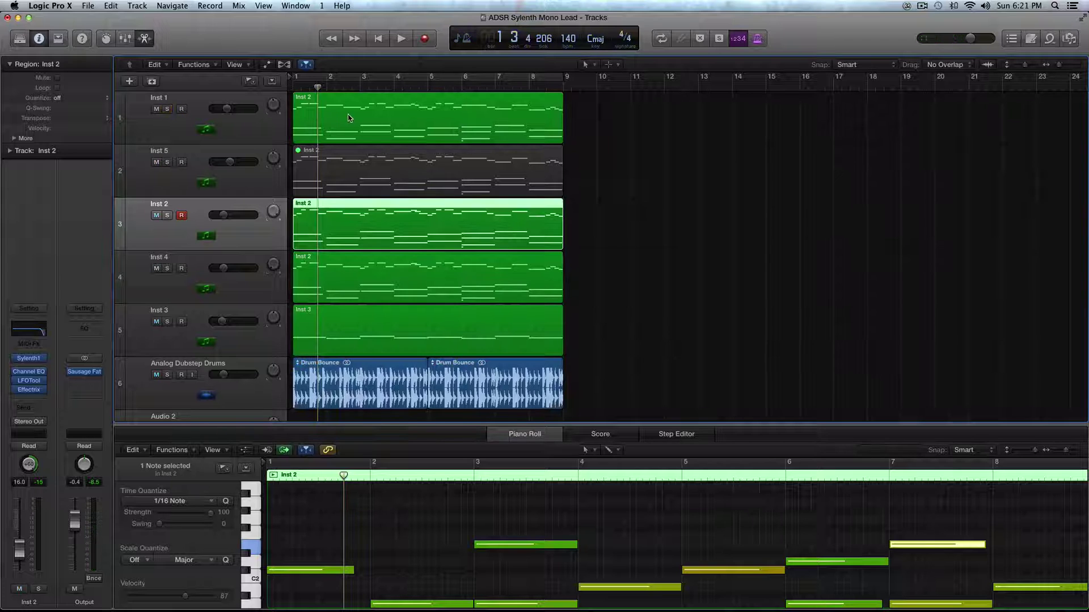
Step: Select the Inst 1 track's region and examine its high melody and low chord notes in the Piano Roll
{"action": "left_click", "coordinate": [538, 125]}
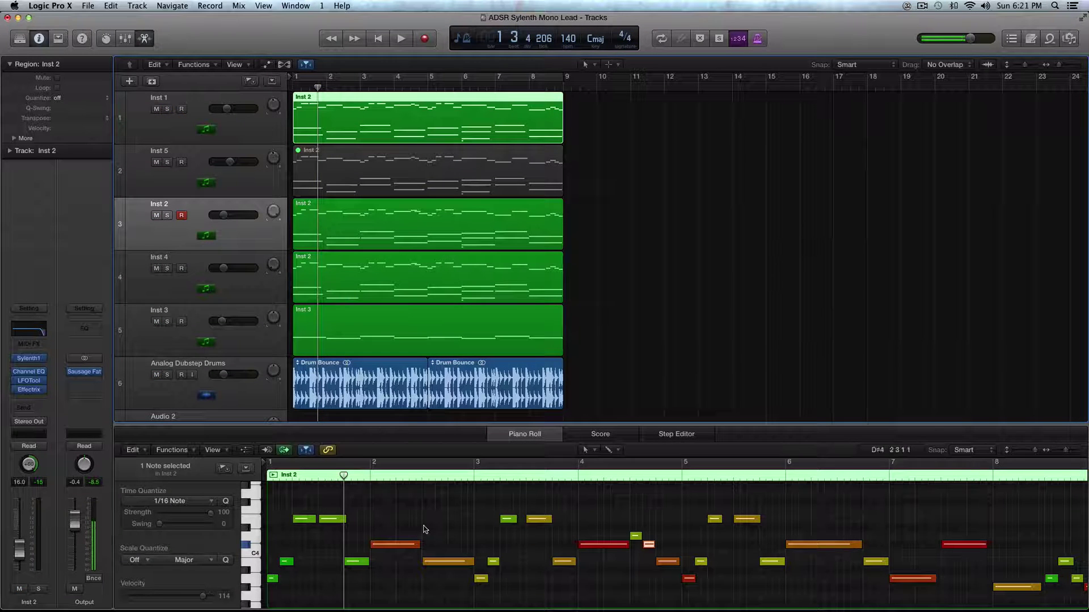
{"action": "scroll", "coordinate": [434, 544], "scroll_direction": "down", "scroll_amount": 5}
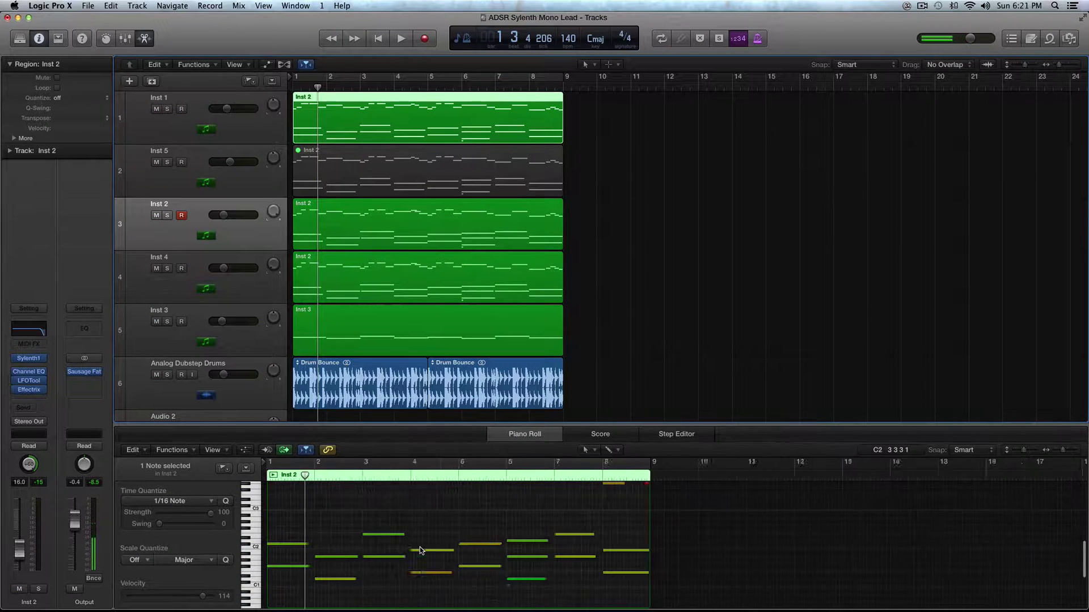
{"action": "scroll", "coordinate": [386, 510], "scroll_direction": "up", "scroll_amount": 4}
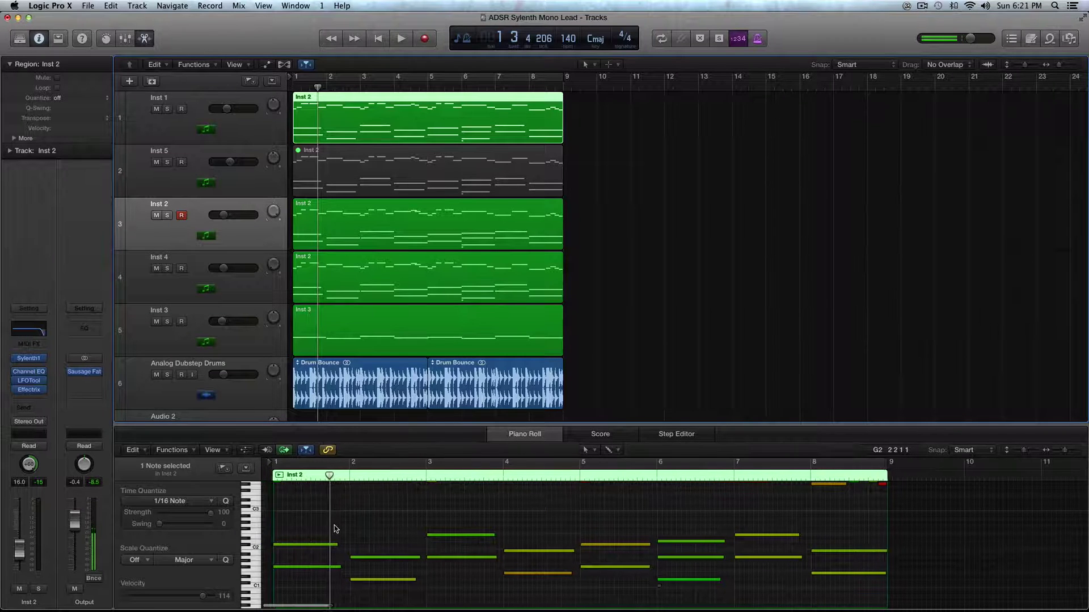
{"action": "scroll", "coordinate": [334, 529], "scroll_direction": "up", "scroll_amount": 5}
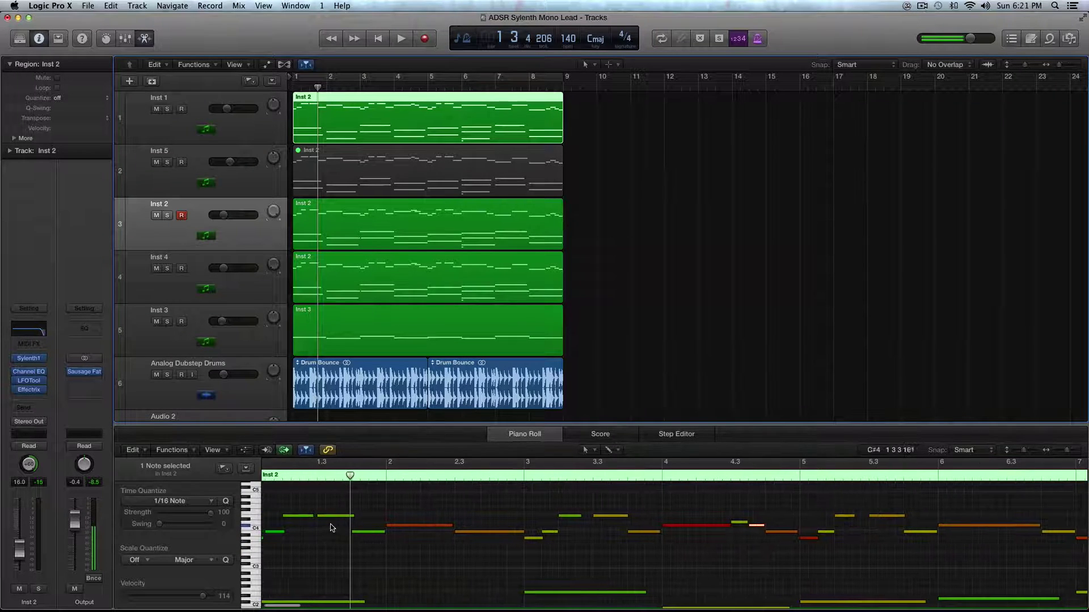
{"action": "scroll", "coordinate": [327, 526], "scroll_direction": "left", "scroll_amount": 2}
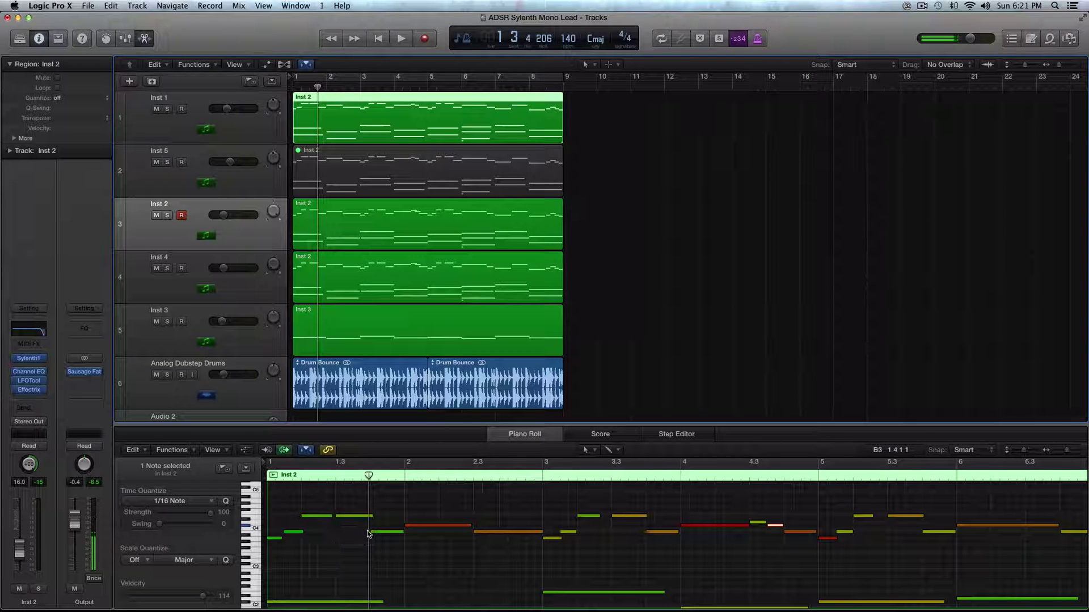
{"action": "scroll", "coordinate": [614, 545], "scroll_direction": "down", "scroll_amount": 3}
{"action": "scroll", "coordinate": [614, 544], "scroll_direction": "right", "scroll_amount": 2}
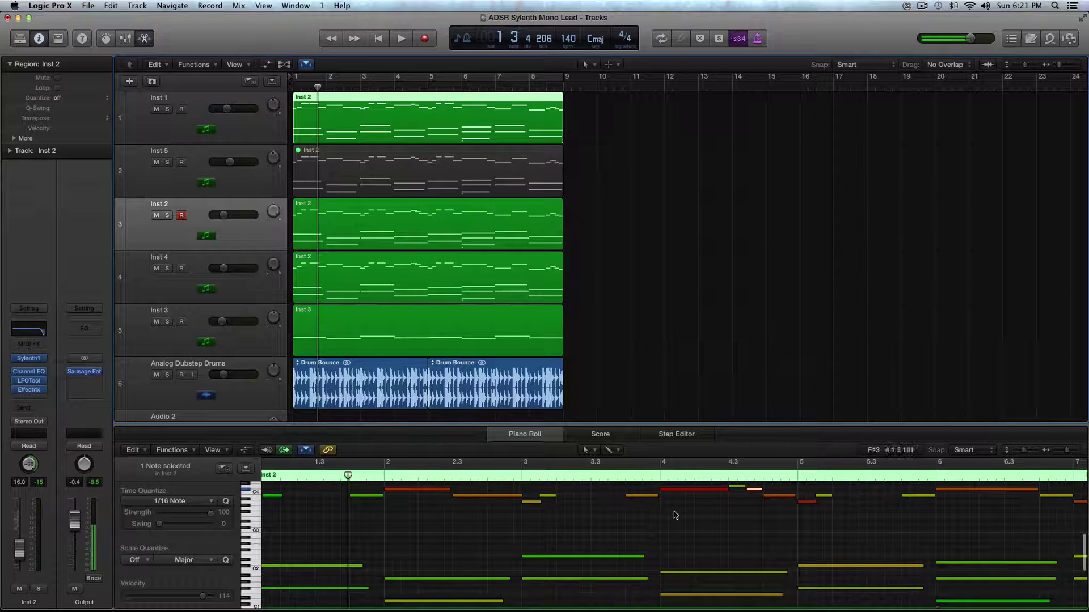
Step: Select the Inst 1 track and play its region in solo
{"action": "left_click", "coordinate": [230, 128]}
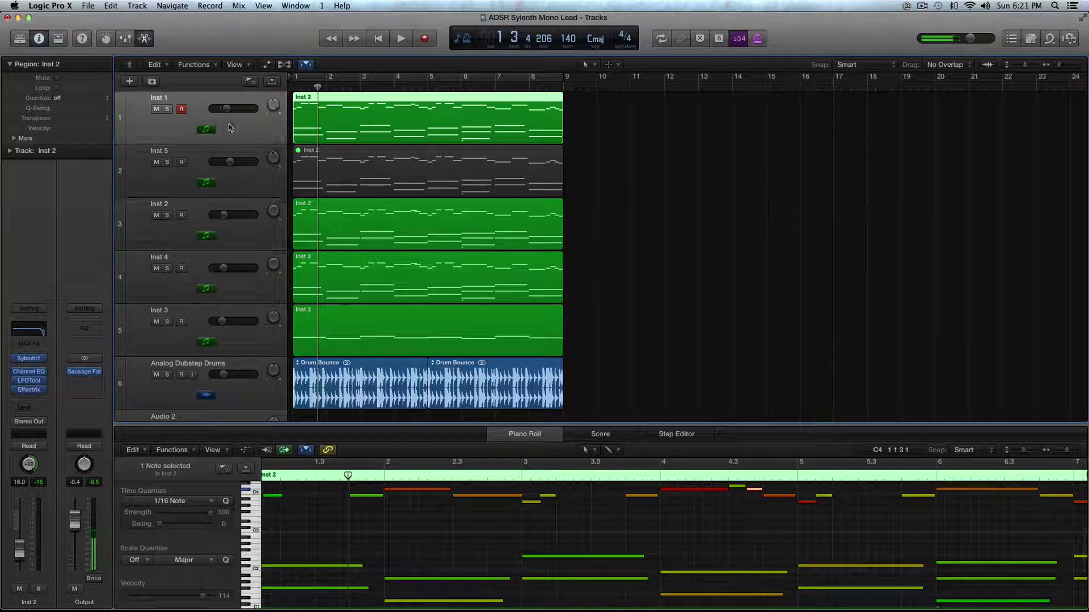
{"action": "key", "text": "ctrl+s"}
{"action": "key", "text": "space"}
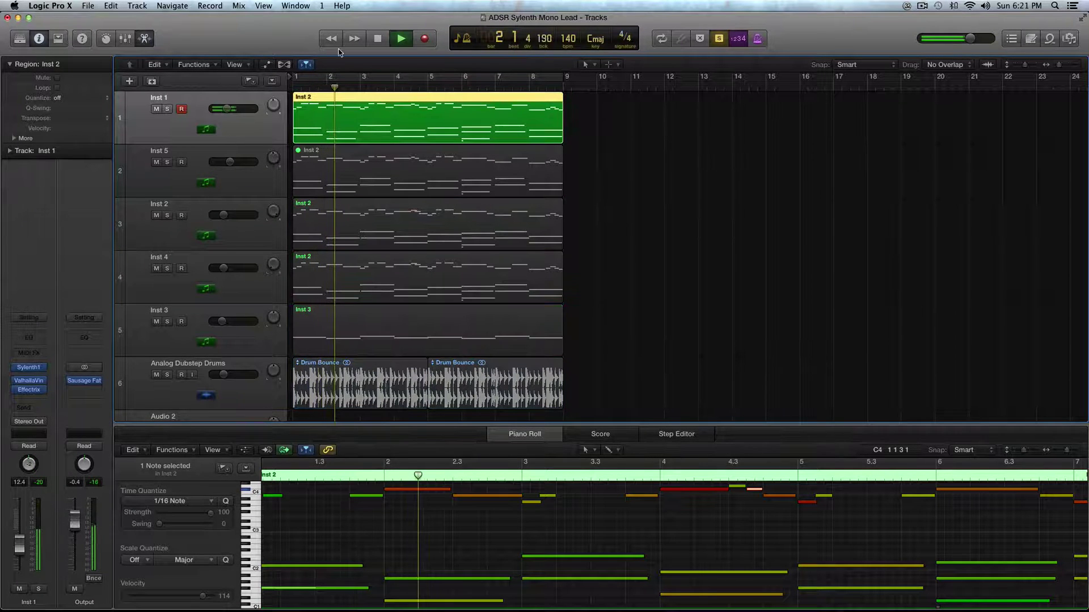
Step: Turn on cycle mode, replay the soloed Inst 1 region from bar 1, and stop with solo switched off
{"action": "left_click", "coordinate": [348, 75]}
{"action": "key", "text": "Return"}
{"action": "key", "text": "space"}
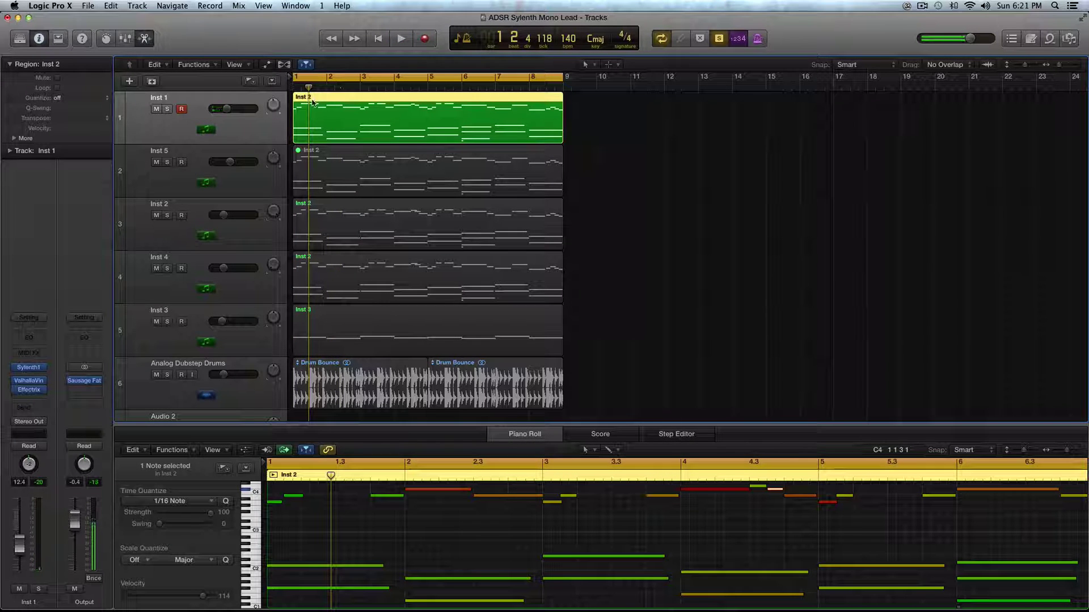
{"action": "key", "text": "space"}
{"action": "key", "text": "space"}
{"action": "key", "text": "ctrl+s"}
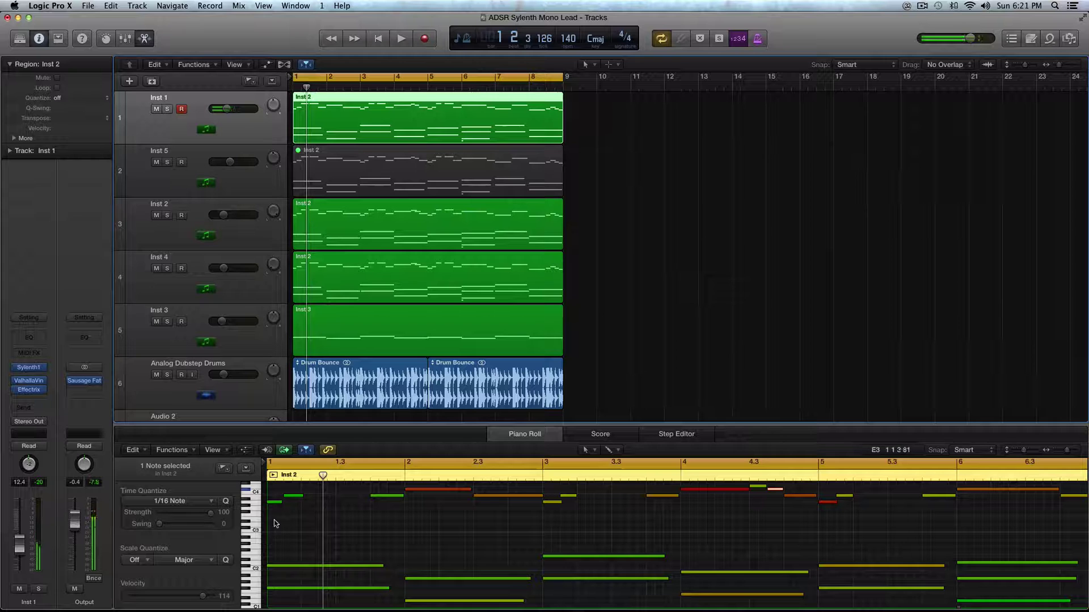
Step: Keep the Inst 1 track selected, deselect its note, and fit the whole region into the Piano Roll
{"action": "scroll", "coordinate": [286, 522], "scroll_direction": "down", "scroll_amount": 2}
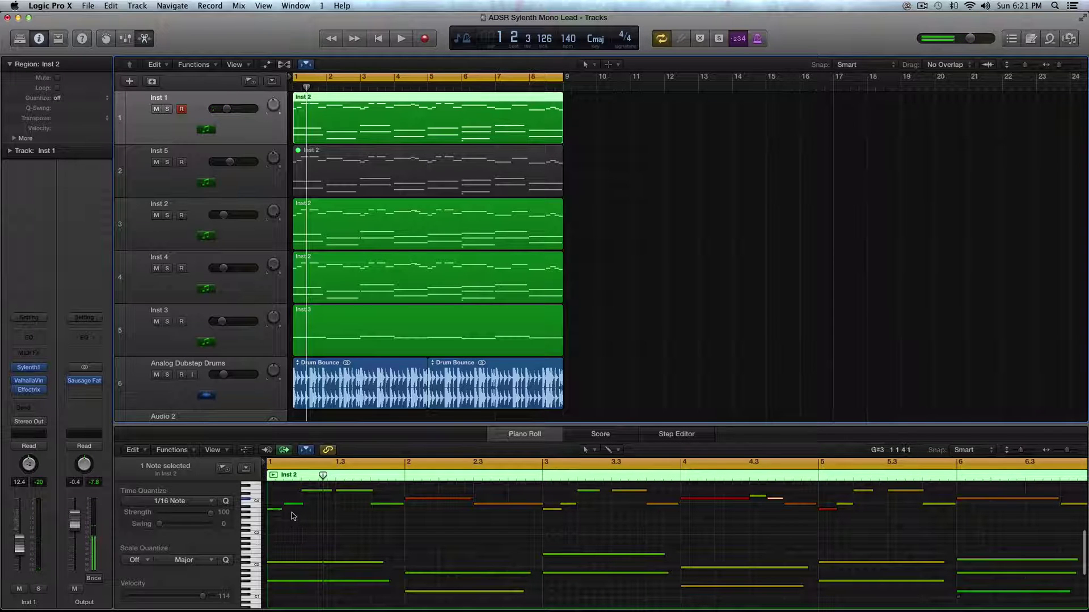
{"action": "scroll", "coordinate": [294, 515], "scroll_direction": "down", "scroll_amount": 2}
{"action": "key", "text": "Down"}
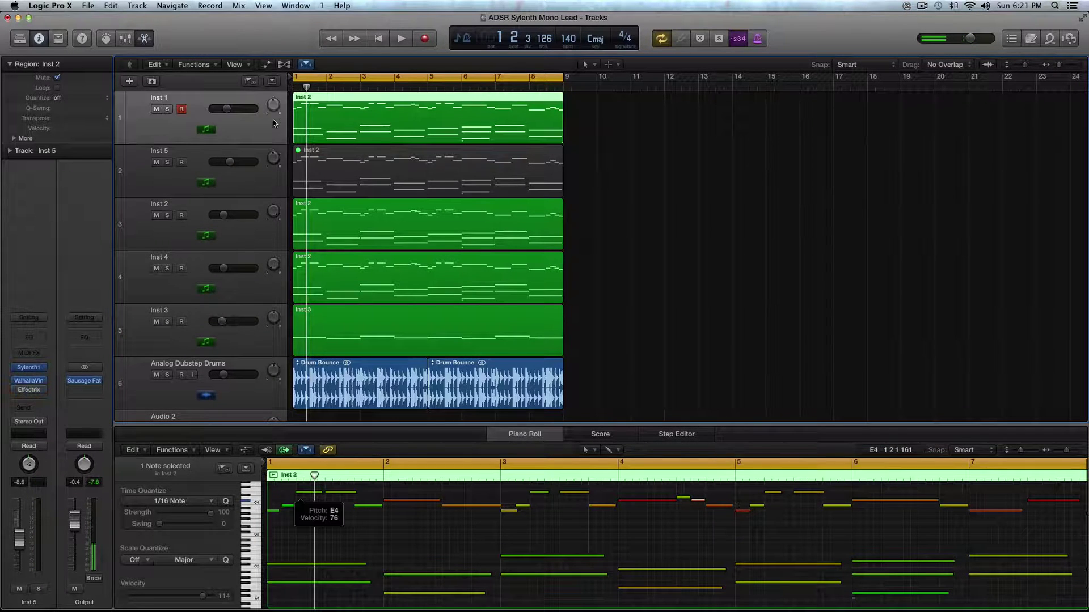
{"action": "left_click", "coordinate": [196, 142]}
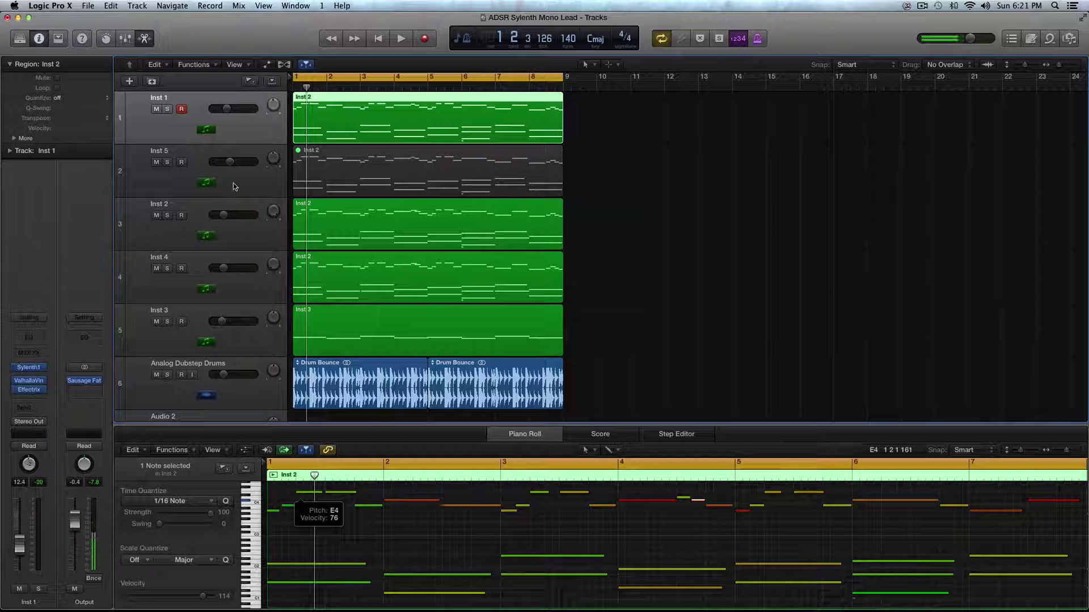
{"action": "left_click", "coordinate": [441, 527]}
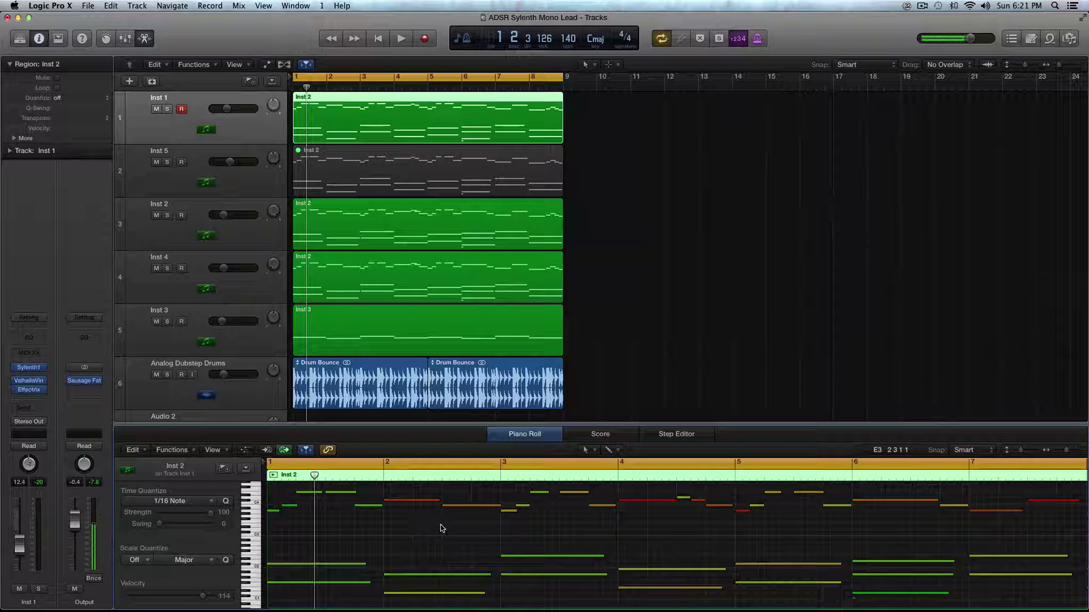
{"action": "key", "text": "z"}
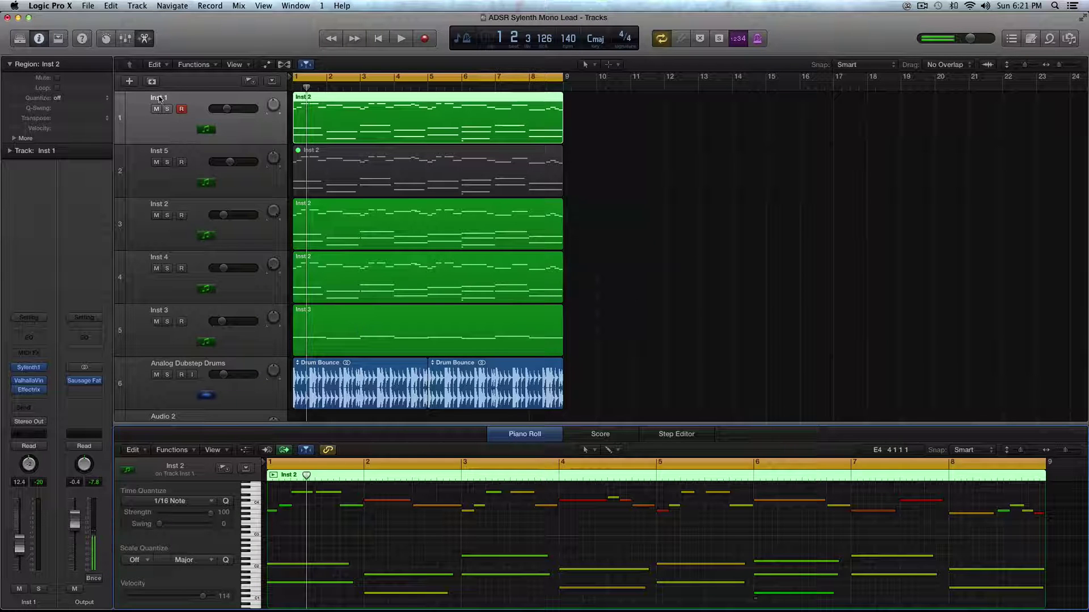
Step: Mute the Inst 1 track and select the regions on the Inst 2 and Inst 4 tracks together
{"action": "left_click", "coordinate": [159, 110]}
{"action": "left_click", "coordinate": [247, 229]}
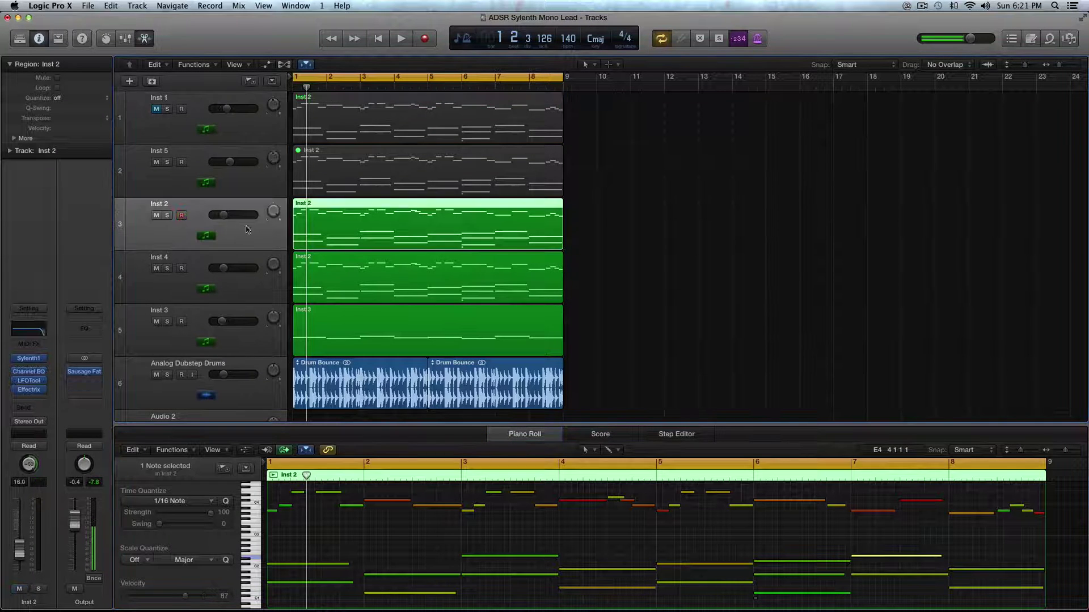
{"action": "scroll", "coordinate": [330, 244], "scroll_direction": "down", "scroll_amount": 1}
{"action": "left_click", "coordinate": [267, 275]}
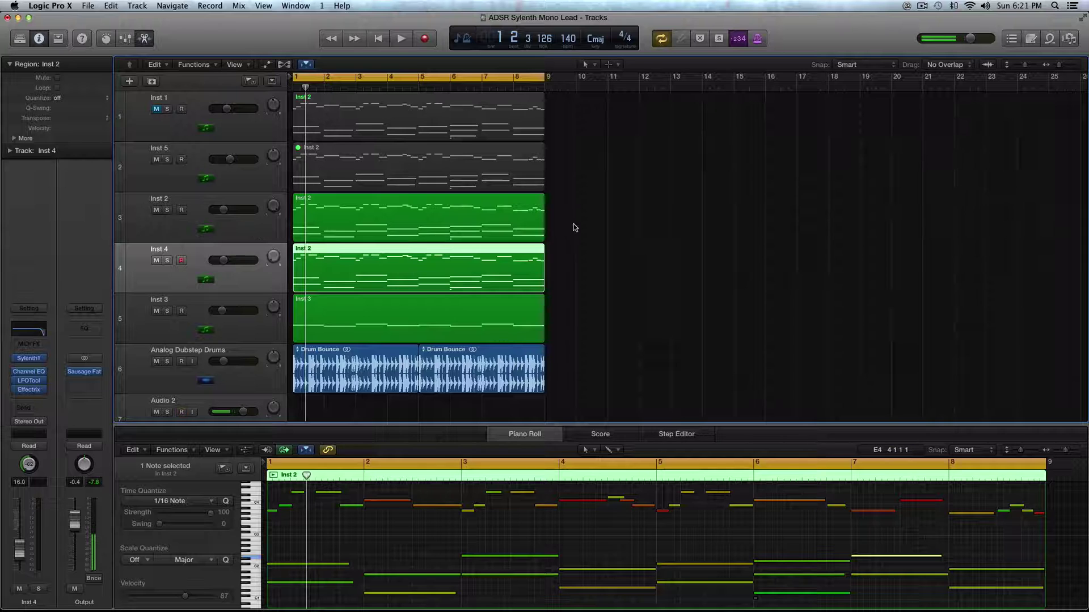
{"action": "left_click_drag", "start_coordinate": [575, 227], "coordinate": [423, 267]}
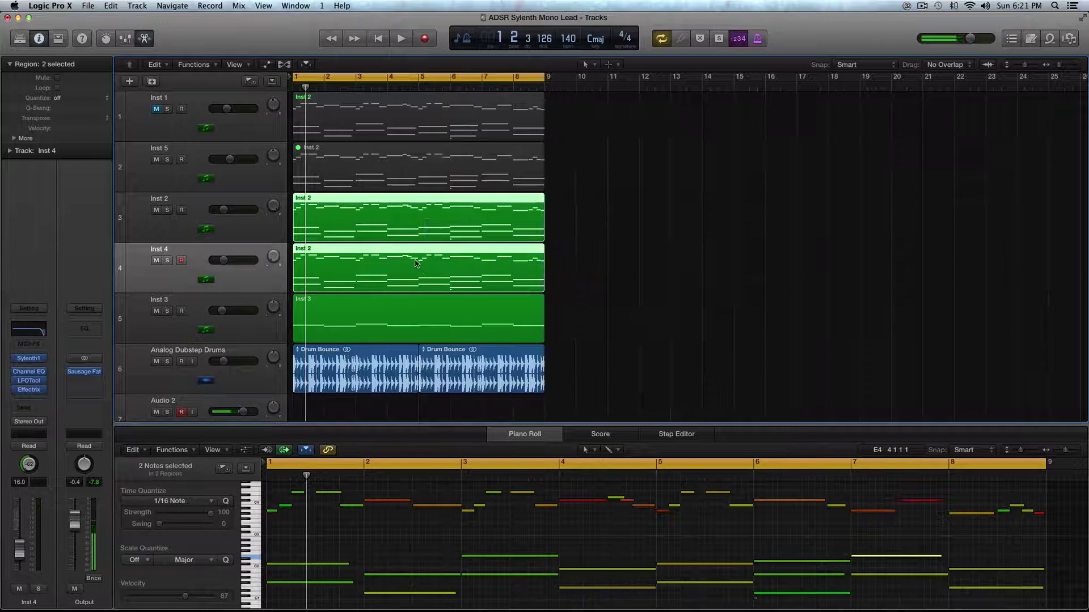
Step: Play the selected Inst 2 and Inst 4 regions together in solo
{"action": "key", "text": "ctrl+s"}
{"action": "key", "text": "space"}
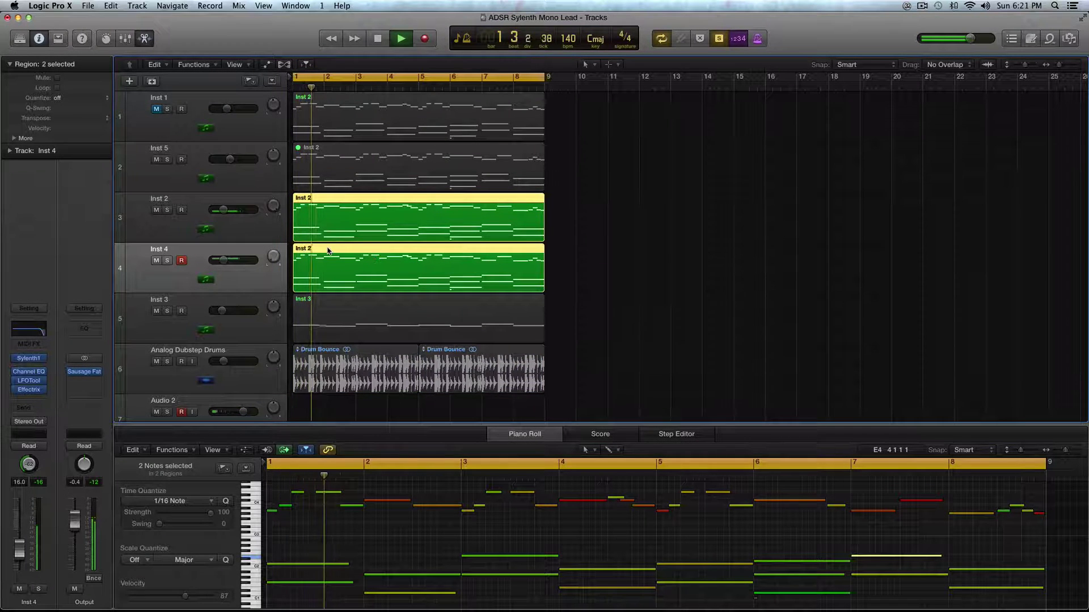
{"action": "key", "text": "space"}
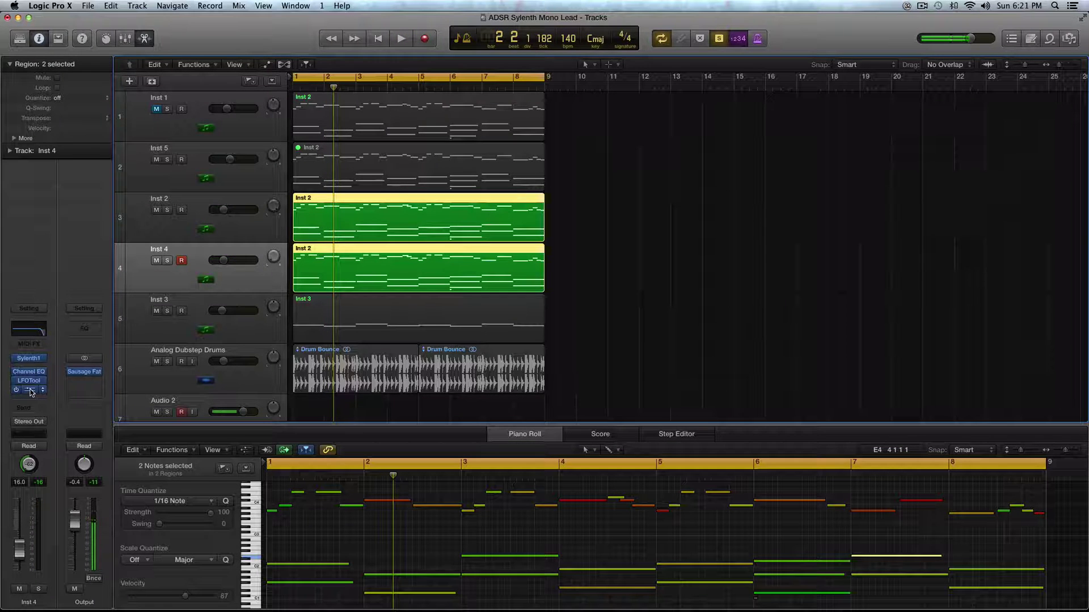
Step: Open the Inst 4 track's Channel EQ beside the regions and limit the soloed selection to the Inst 4 region
{"action": "left_click", "coordinate": [32, 390]}
{"action": "key", "text": "space"}
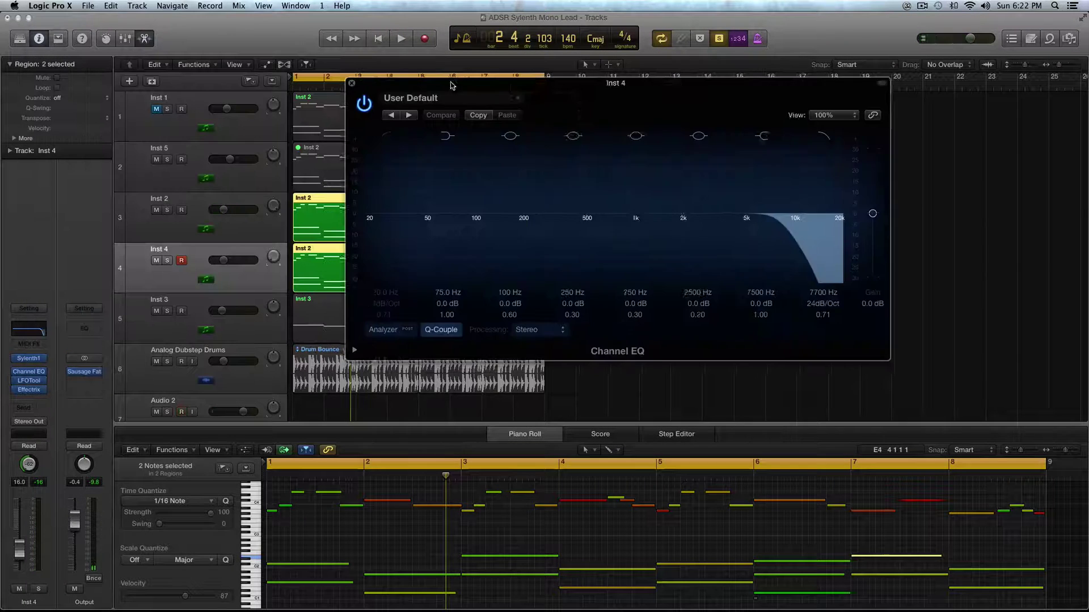
{"action": "left_click_drag", "start_coordinate": [452, 85], "coordinate": [612, 89]}
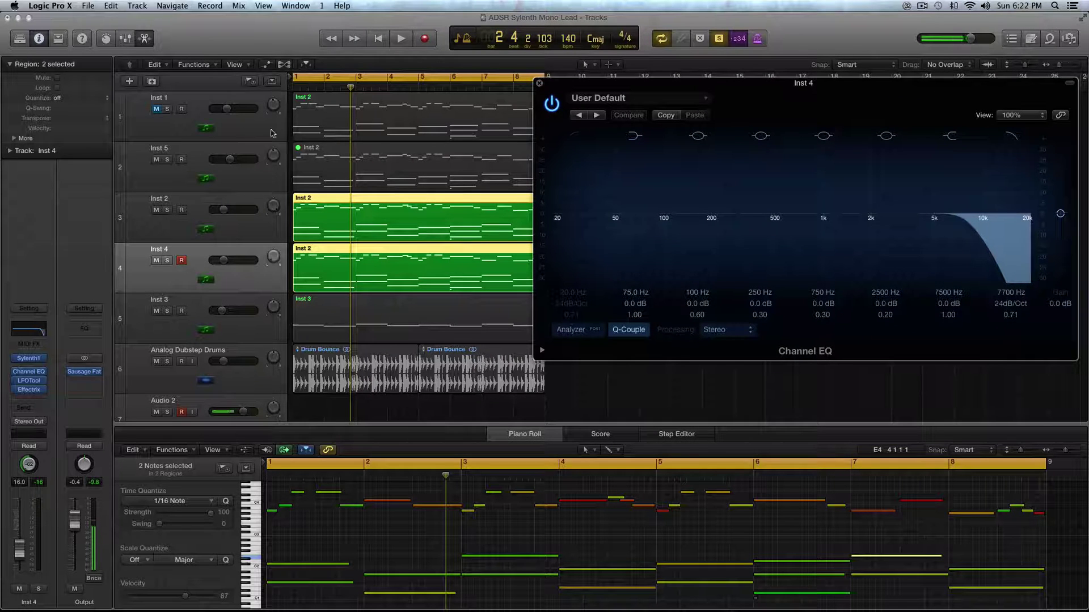
{"action": "mouse_move", "coordinate": [586, 85]}
{"action": "left_mouse_down"}
{"action": "mouse_move", "coordinate": [669, 90]}
{"action": "mouse_move", "coordinate": [588, 91]}
{"action": "left_mouse_up"}
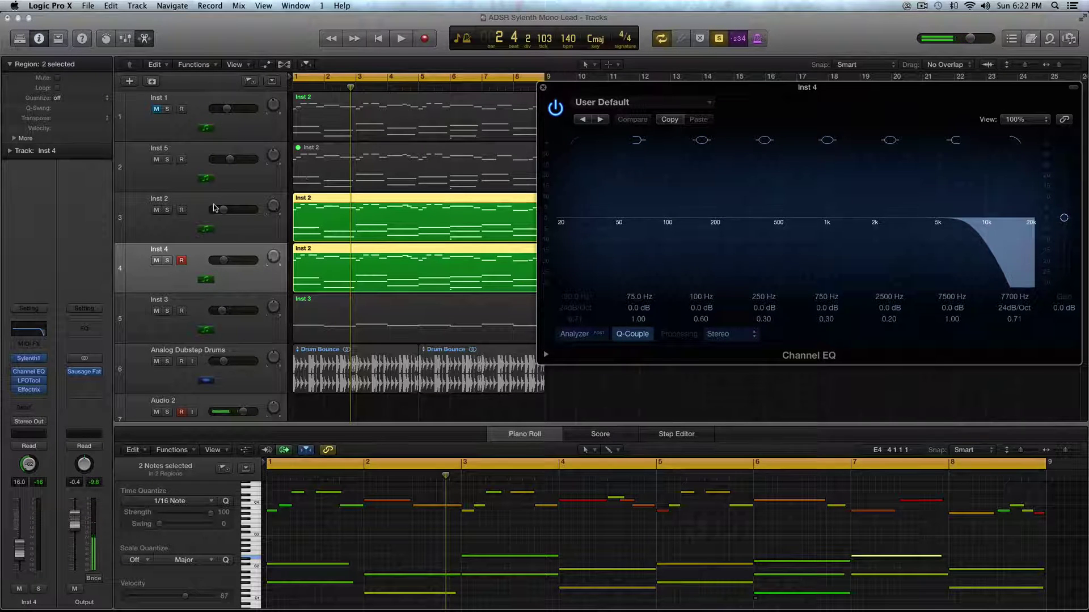
{"action": "mouse_move", "coordinate": [589, 94]}
{"action": "left_mouse_down"}
{"action": "mouse_move", "coordinate": [619, 90]}
{"action": "mouse_move", "coordinate": [601, 93]}
{"action": "left_mouse_up"}
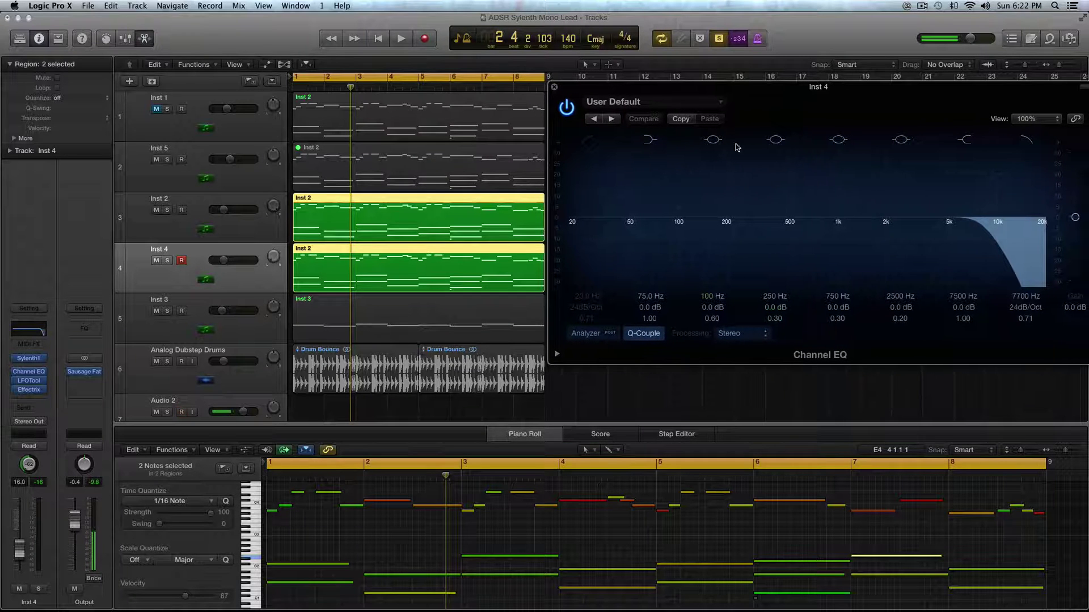
{"action": "left_click", "coordinate": [473, 218], "text": "shift"}
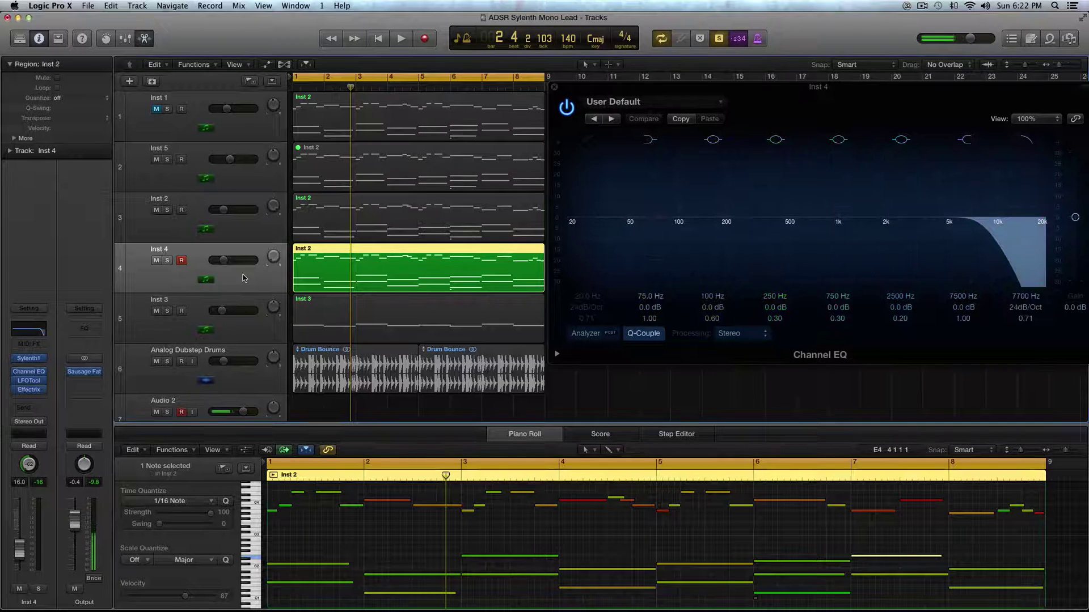
{"action": "left_click", "coordinate": [553, 88]}
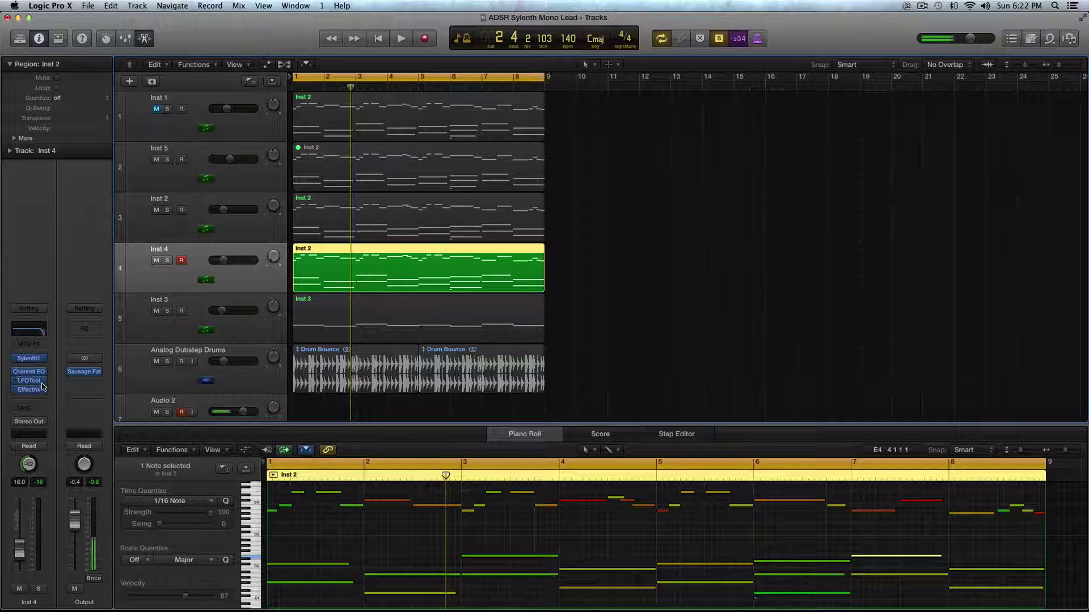
{"action": "left_click", "coordinate": [29, 371]}
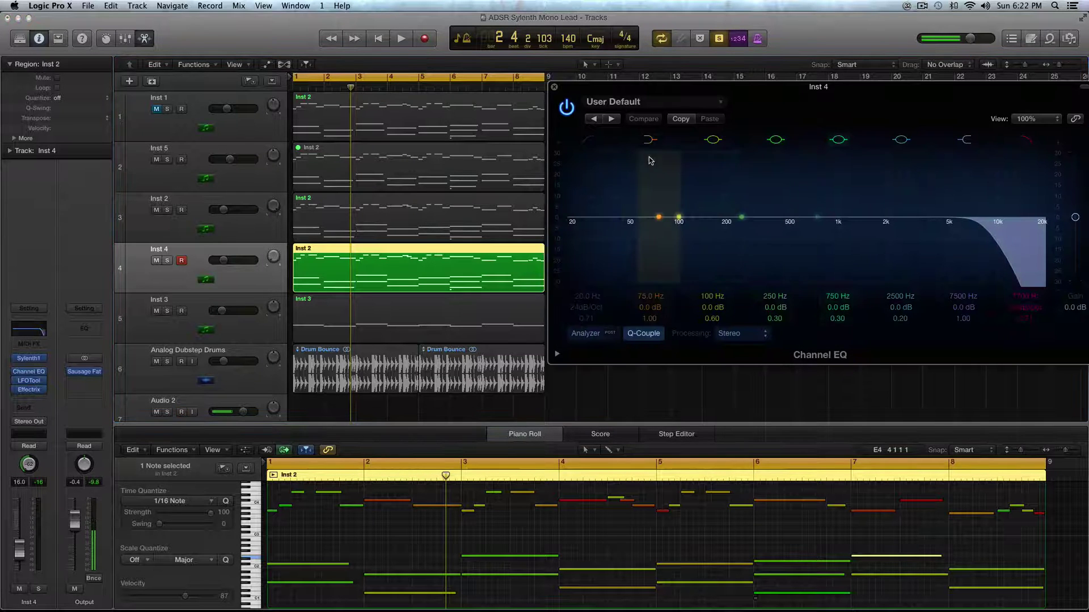
Step: Compare the soloed Inst 4 region with its Channel EQ bypassed and enabled during playback, then close the EQ
{"action": "left_click", "coordinate": [566, 107]}
{"action": "key", "text": "space"}
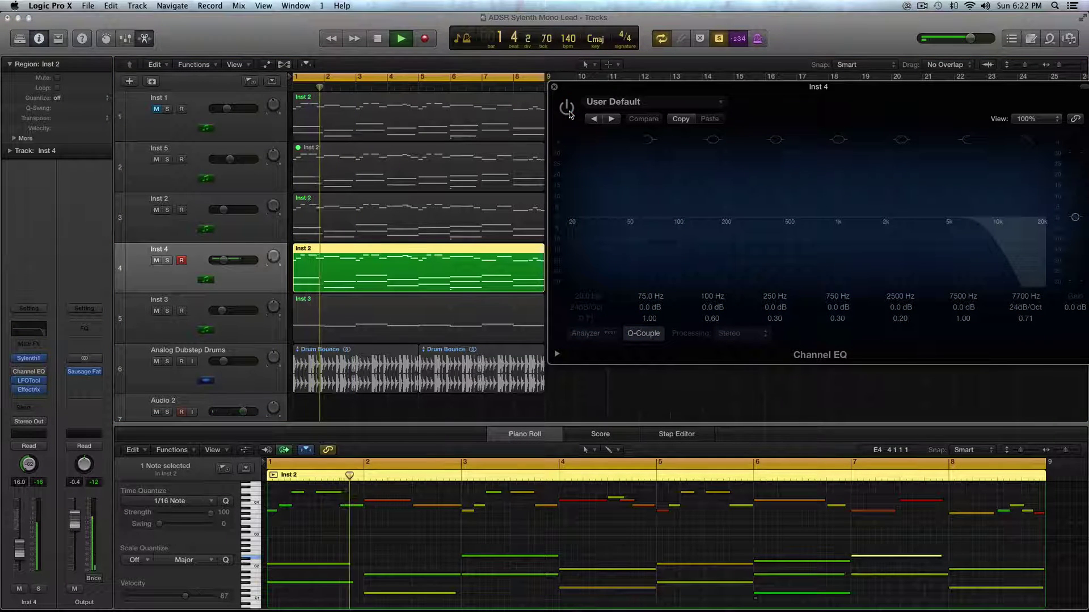
{"action": "mouse_move", "coordinate": [273, 257]}
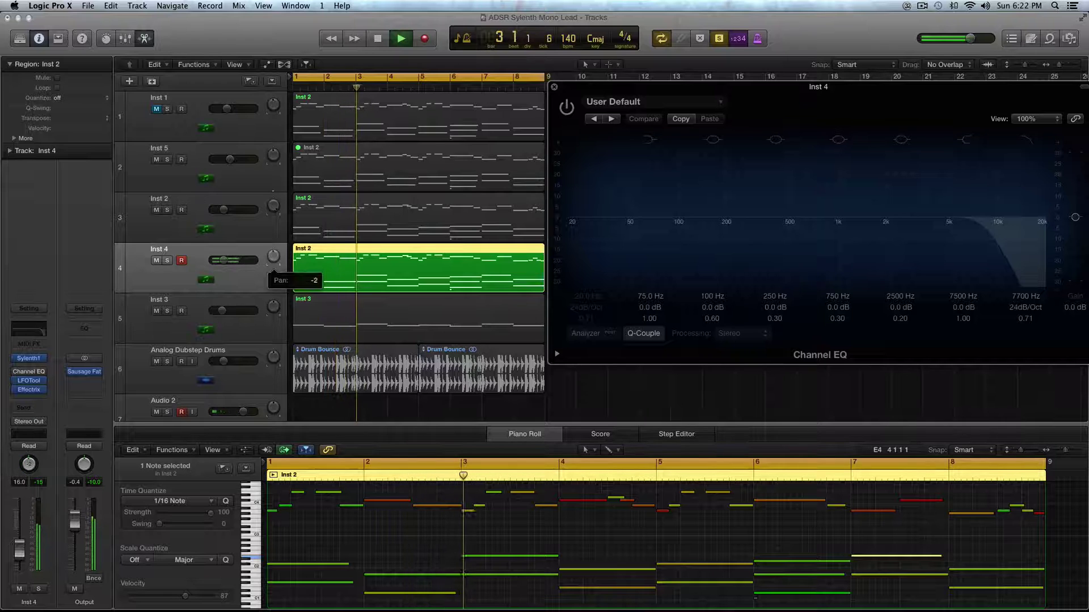
{"action": "left_click", "coordinate": [566, 109]}
{"action": "key", "text": "space"}
{"action": "left_click", "coordinate": [554, 87]}
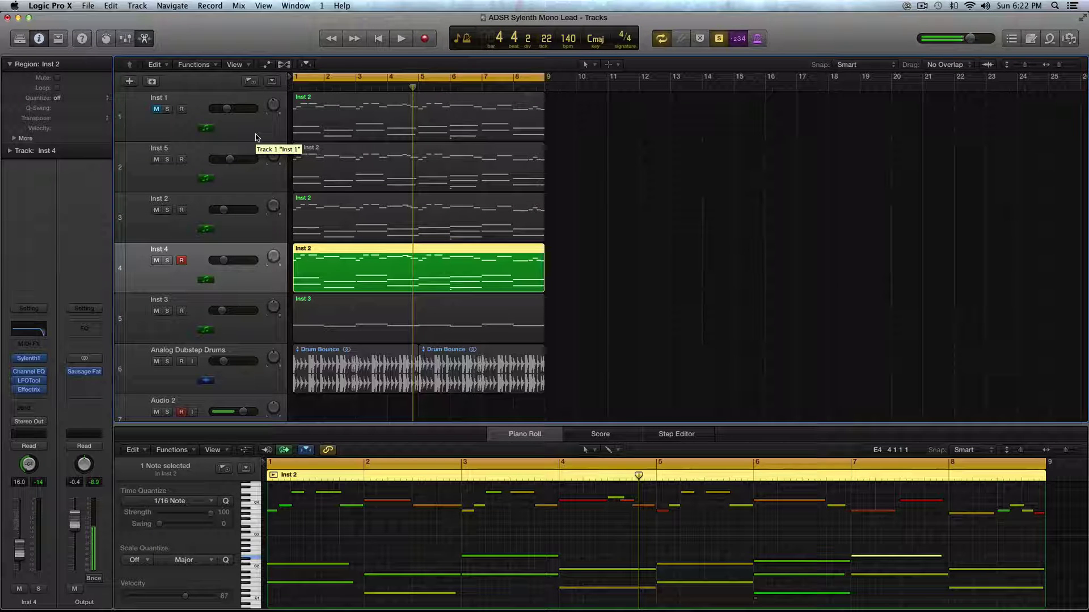
Step: Switch solo off, play the project briefly with the Inst 2 track selected, and select the Inst 3 track
{"action": "left_click", "coordinate": [254, 224]}
{"action": "left_click", "coordinate": [347, 279], "text": "shift"}
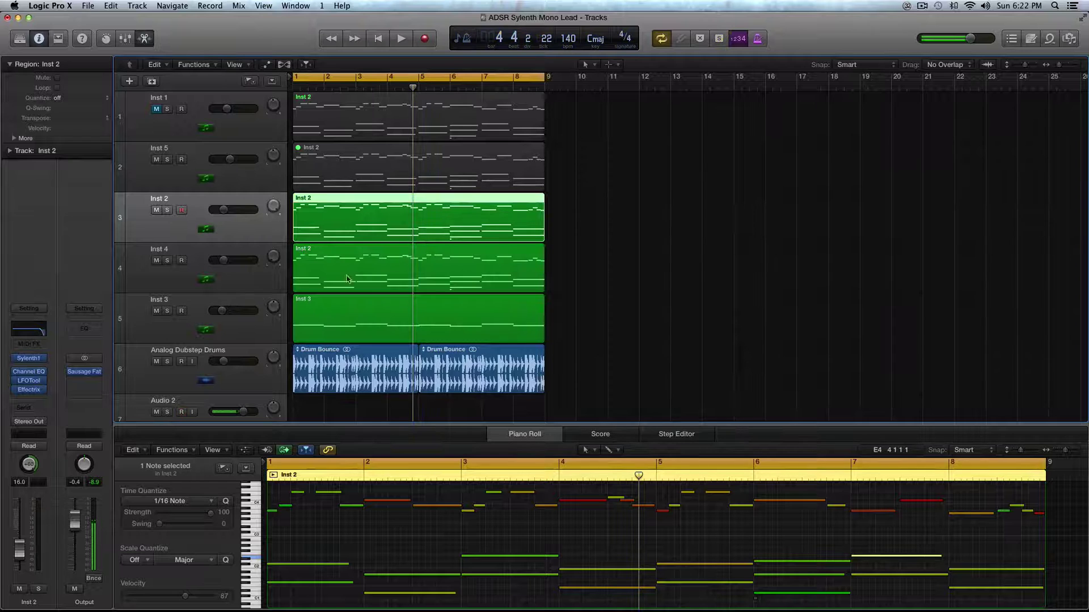
{"action": "key", "text": "space"}
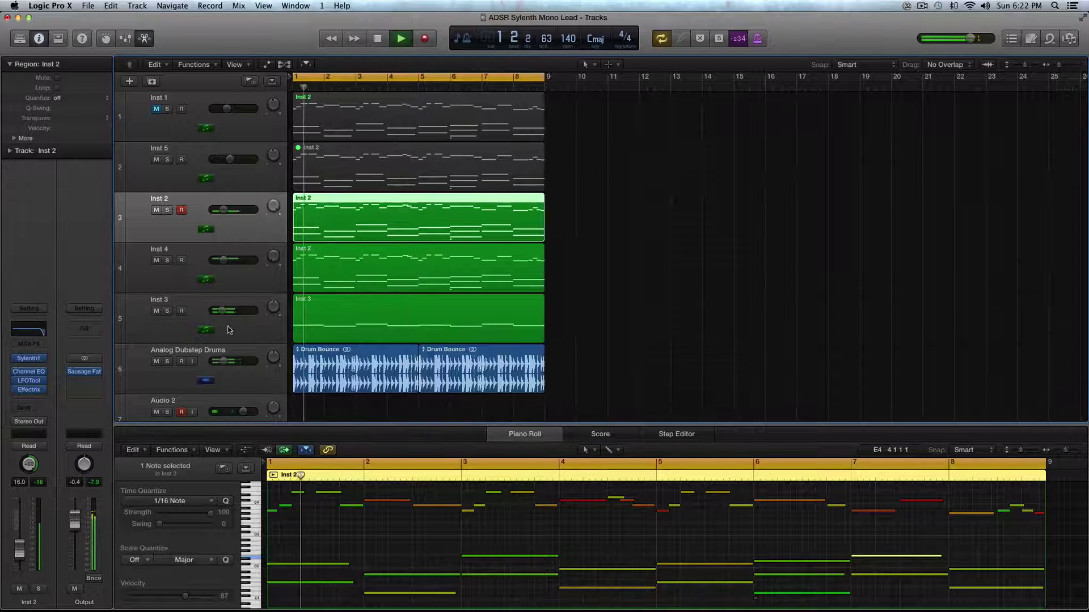
{"action": "left_click", "coordinate": [248, 332]}
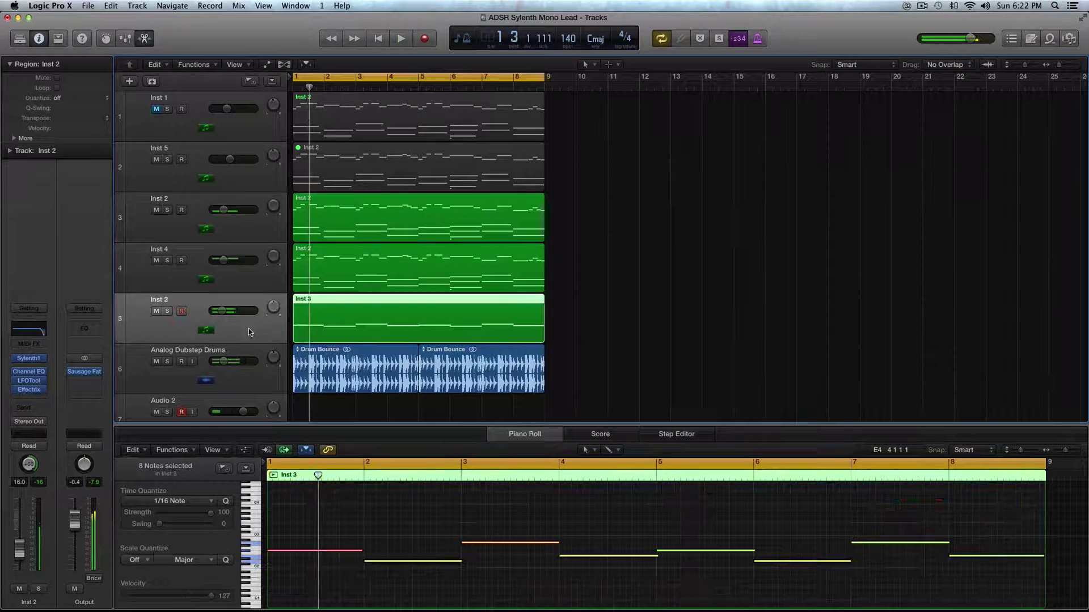
Step: Solo the Inst 3 region, check its Effectrix plug-in, and open its Channel EQ
{"action": "left_click", "coordinate": [29, 390]}
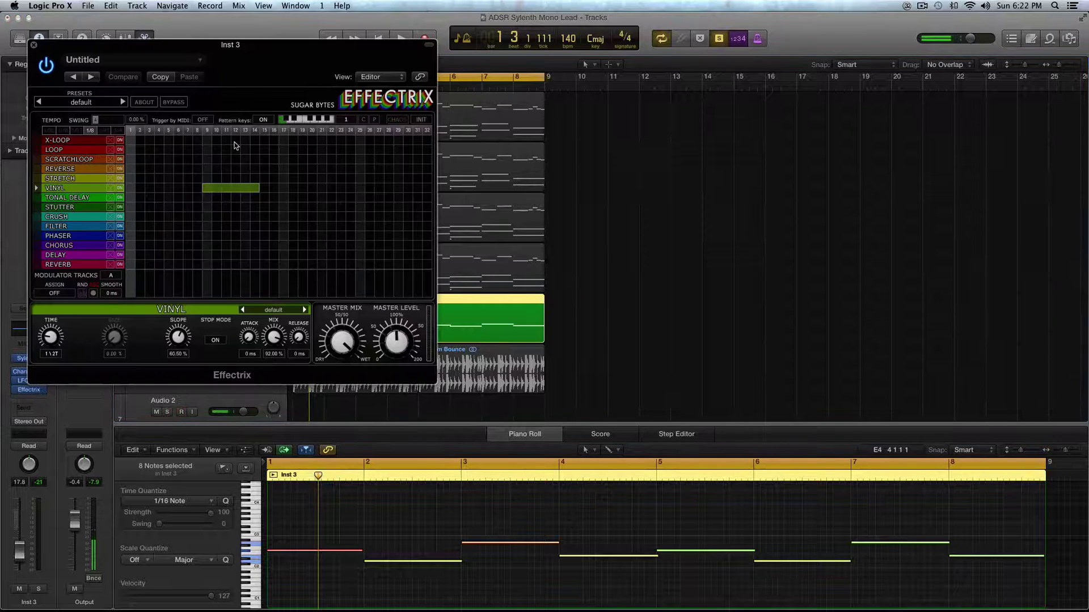
{"action": "left_click", "coordinate": [34, 45]}
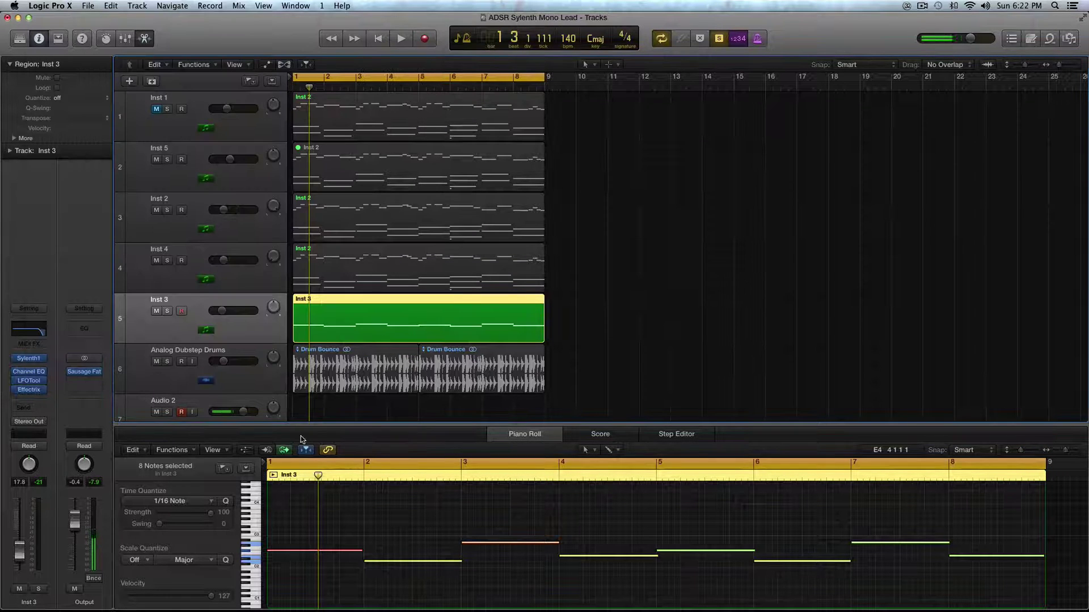
{"action": "left_click", "coordinate": [33, 372]}
{"action": "left_click_drag", "start_coordinate": [829, 66], "coordinate": [583, 37]}
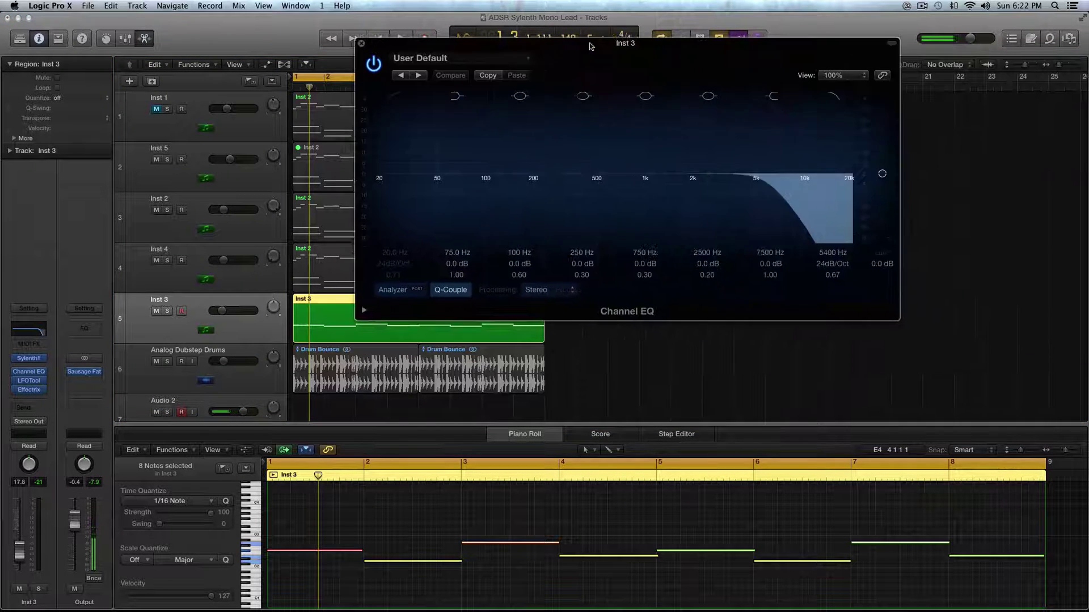
Step: Play the soloed Inst 3 region while switching its Channel EQ off and on, leave it enabled, and close it
{"action": "key", "text": "space"}
{"action": "left_click", "coordinate": [374, 64]}
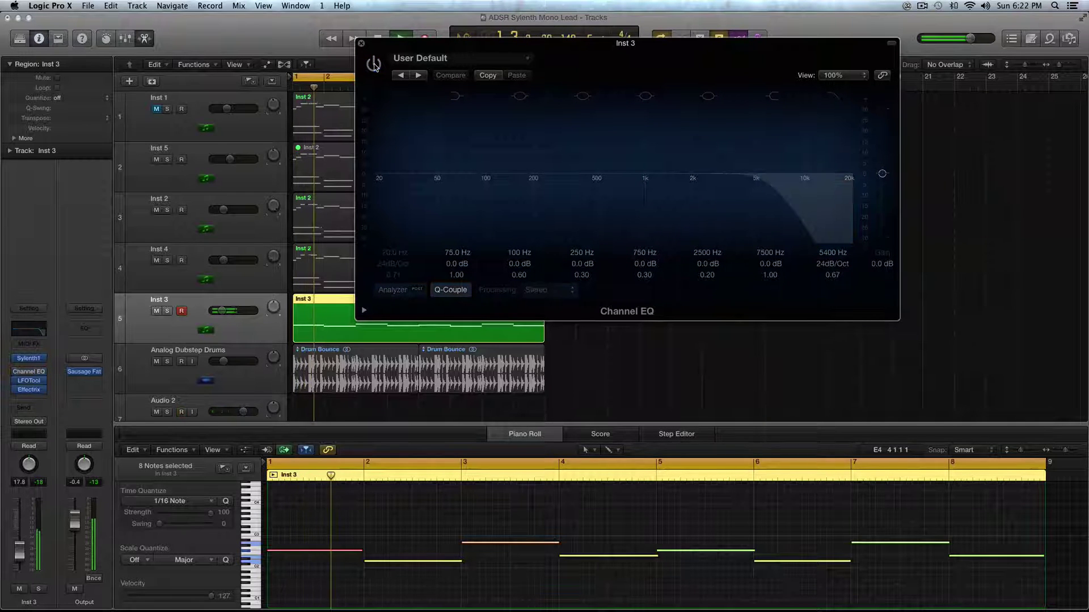
{"action": "left_click", "coordinate": [374, 65]}
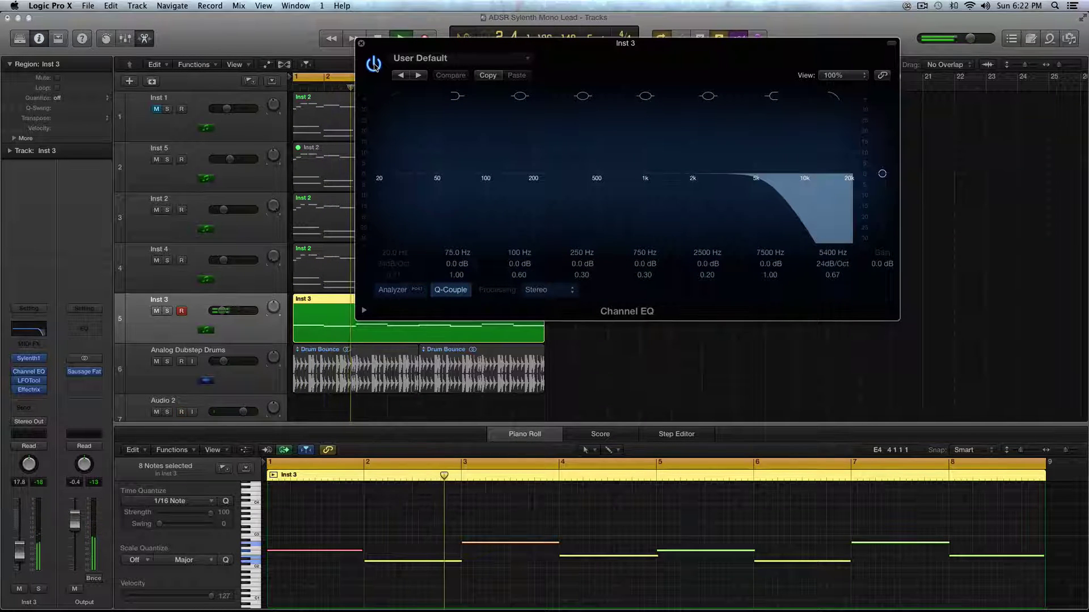
{"action": "left_click", "coordinate": [373, 64]}
{"action": "left_click", "coordinate": [373, 64]}
{"action": "key", "text": "space"}
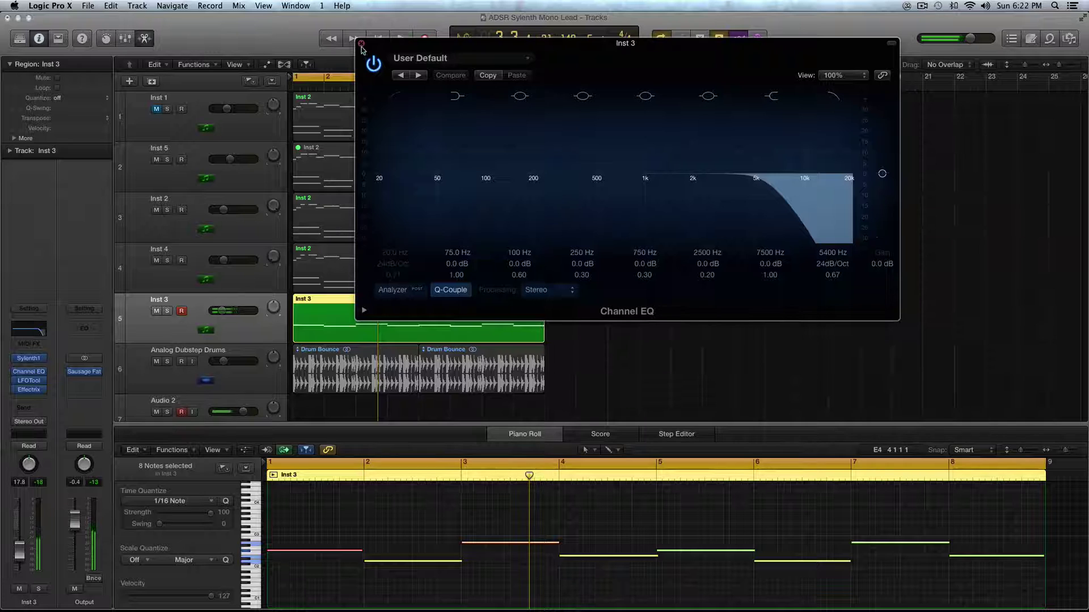
{"action": "left_click", "coordinate": [361, 43]}
Step: Select the Analog Dubstep Drums track, play it in solo from bar 1, and switch solo off
{"action": "left_click", "coordinate": [267, 380]}
{"action": "key", "text": "Return"}
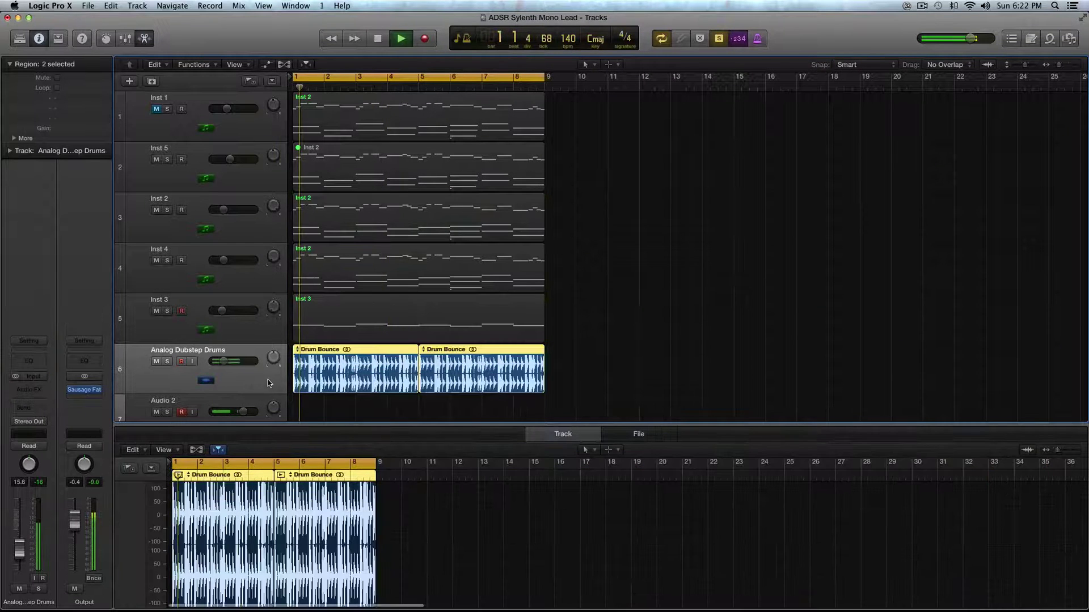
{"action": "key", "text": "ctrl+s"}
Step: Unmute the Inst 1 track, play it with the rest of the arrangement, and mute it again
{"action": "left_click", "coordinate": [158, 111]}
{"action": "key", "text": "space"}
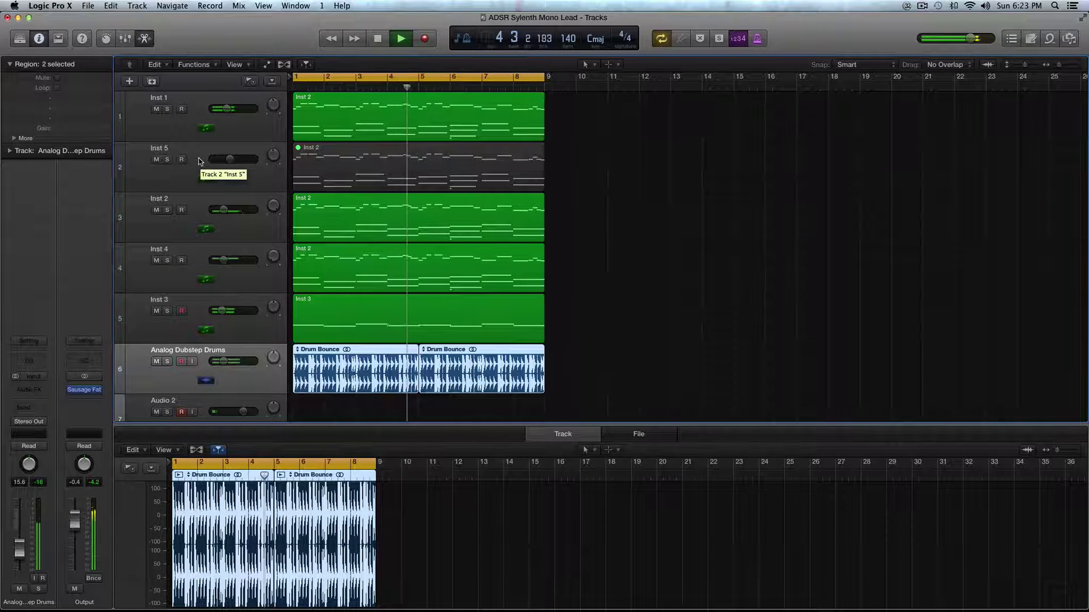
{"action": "key", "text": "space"}
{"action": "left_click", "coordinate": [156, 109]}
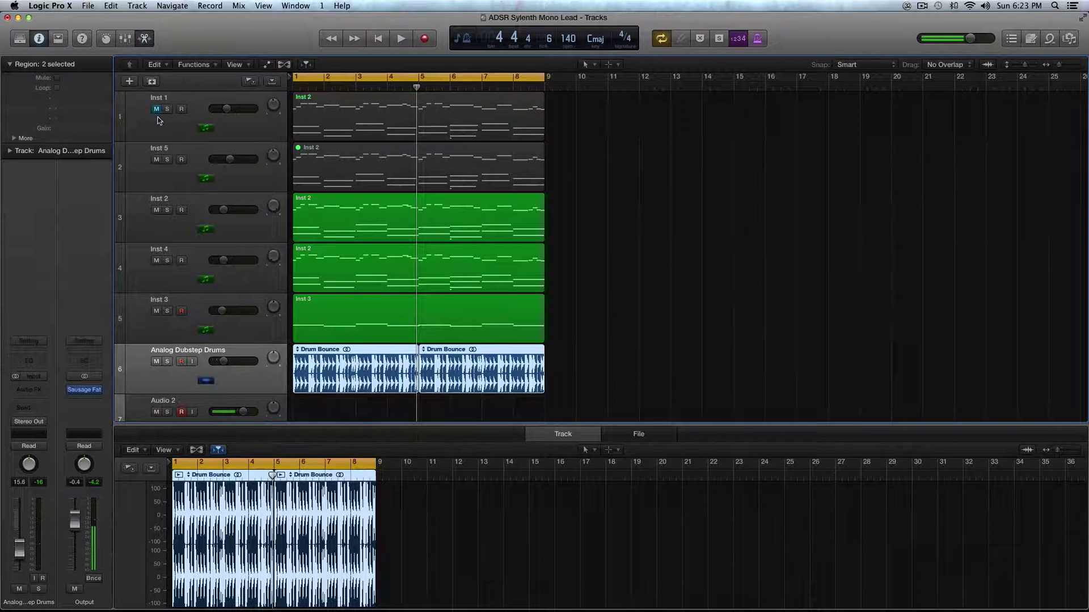
Step: Unmute the region on the Inst 5 track, play it in solo, and open the track's Sylenth1 instrument
{"action": "left_click", "coordinate": [165, 179]}
{"action": "key", "text": "ctrl+m"}
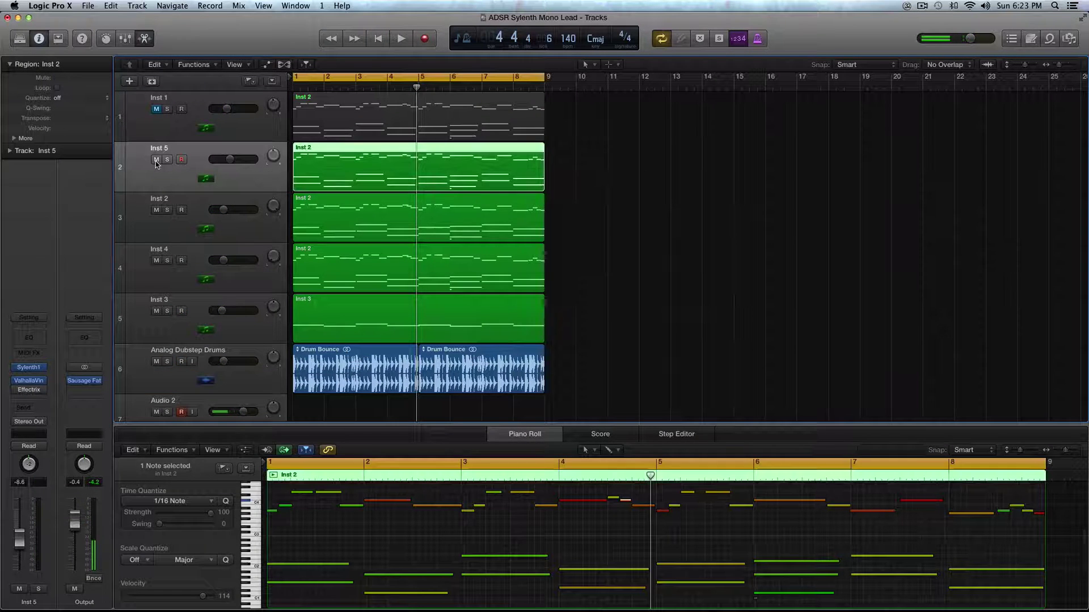
{"action": "key", "text": "ctrl+s"}
{"action": "key", "text": "space"}
{"action": "left_click", "coordinate": [29, 367]}
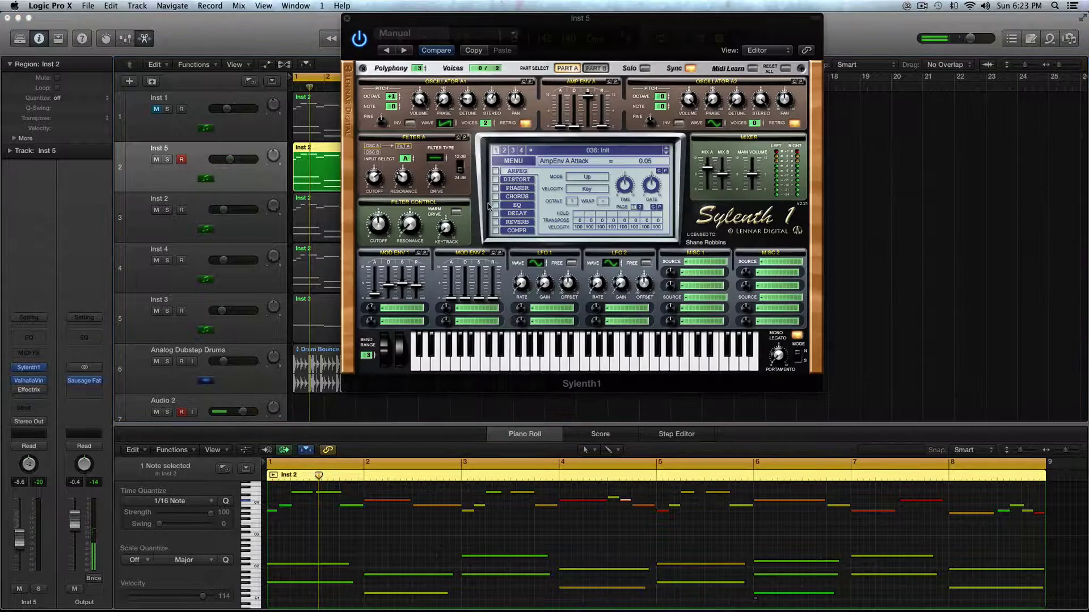
Step: Return the Sylenth1 patch to its initial default settings and turn on Mono Legato
{"action": "left_click", "coordinate": [512, 161]}
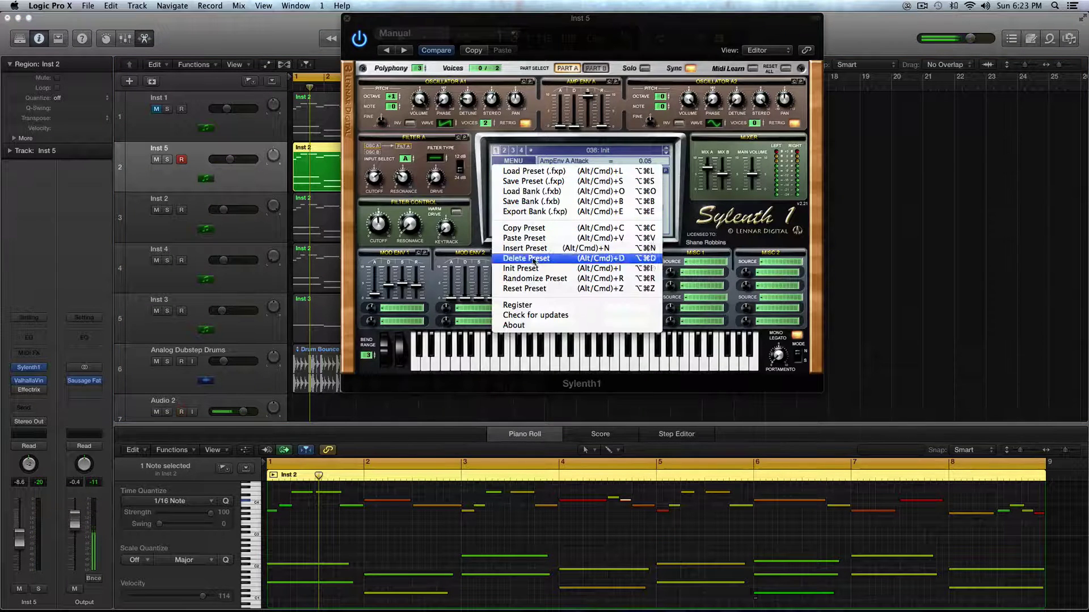
{"action": "left_click", "coordinate": [527, 285]}
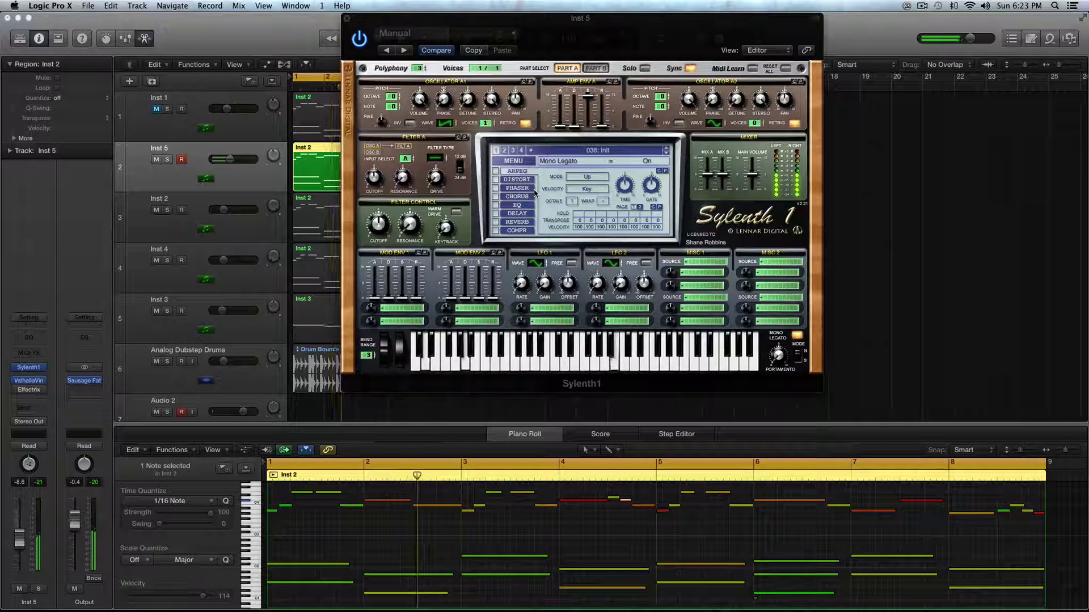
Step: Set oscillator A1 to octave +1 with 2 voices, detune 1.76 and stereo 5.95
{"action": "left_click_drag", "start_coordinate": [396, 97], "coordinate": [399, 94]}
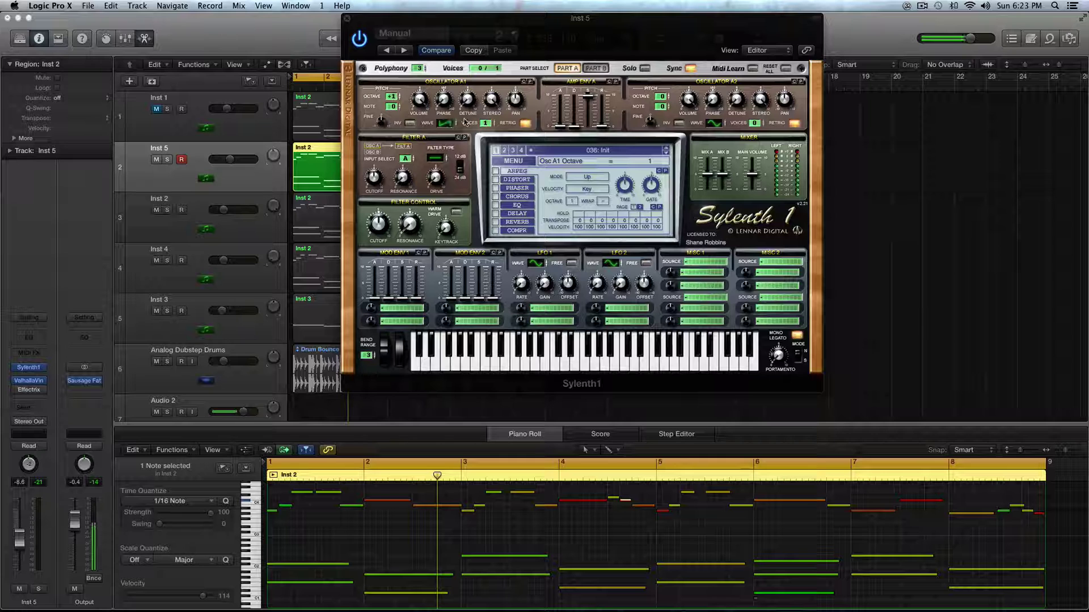
{"action": "left_click_drag", "start_coordinate": [486, 123], "coordinate": [487, 119]}
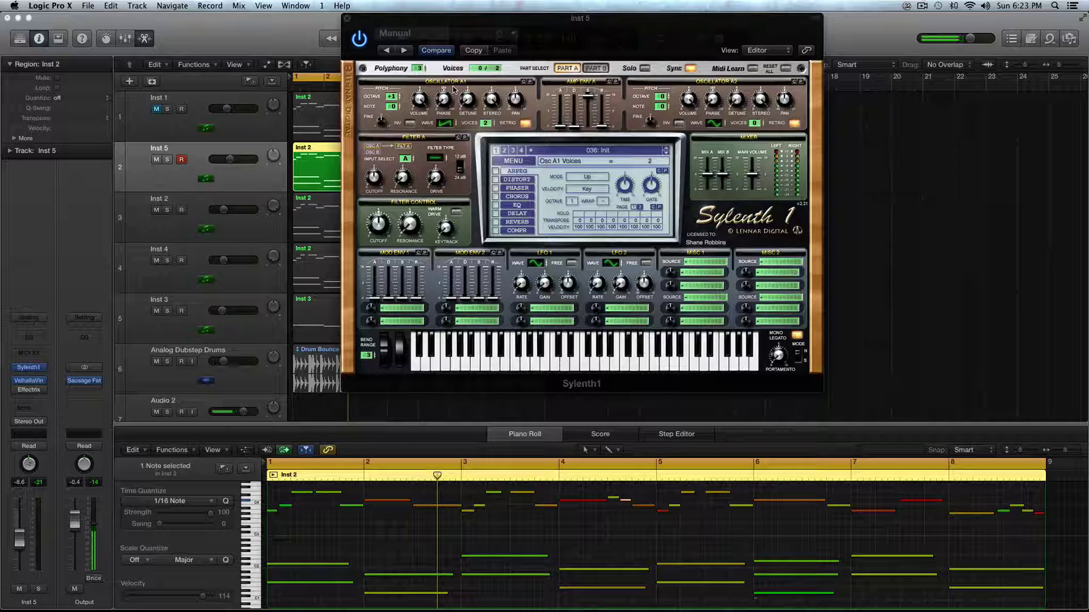
{"action": "left_click", "coordinate": [466, 101]}
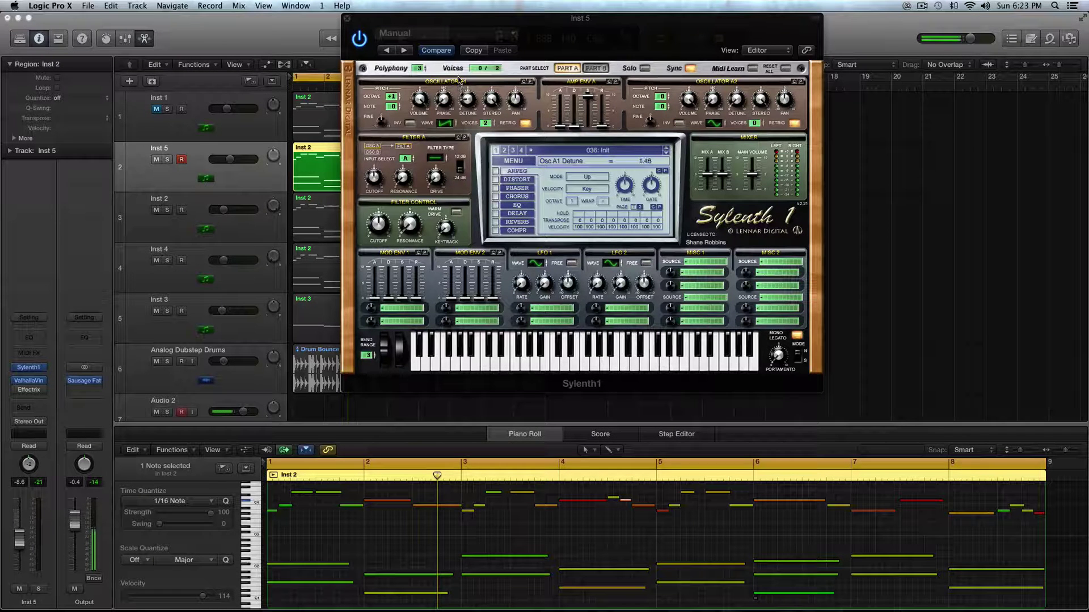
{"action": "left_click_drag", "start_coordinate": [459, 73], "coordinate": [466, 99]}
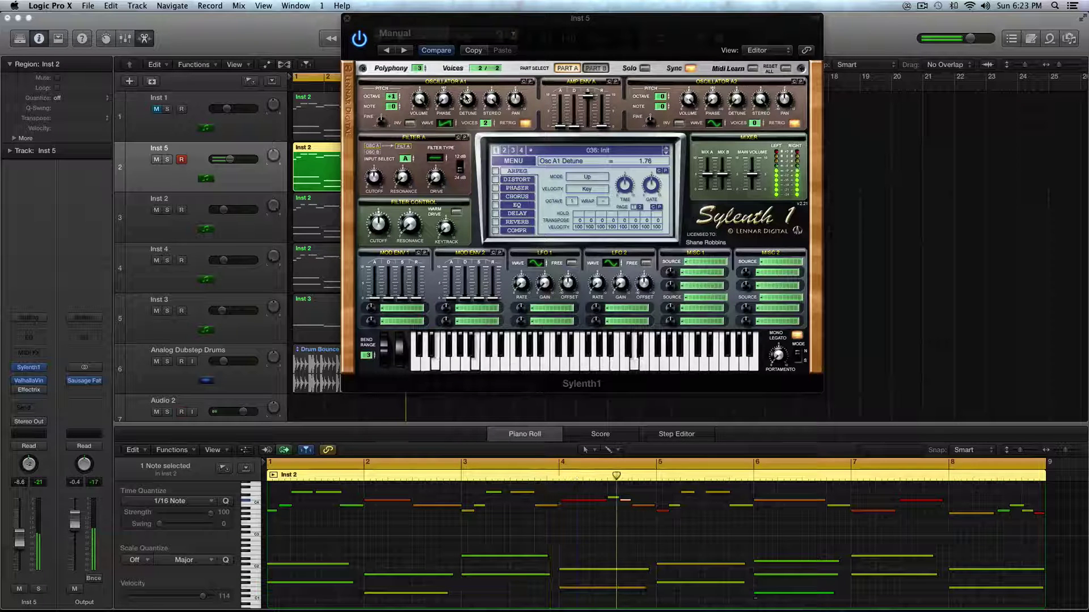
{"action": "left_click_drag", "start_coordinate": [491, 99], "coordinate": [491, 98]}
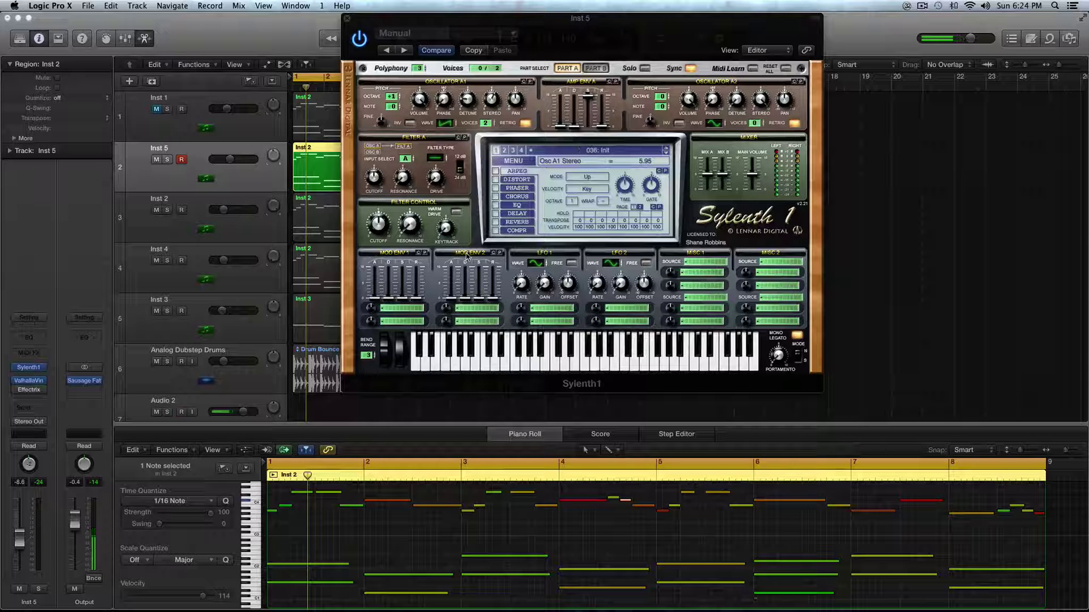
Step: Assign Phase A as the first destination of Mod Env 2
{"action": "left_click", "coordinate": [474, 309]}
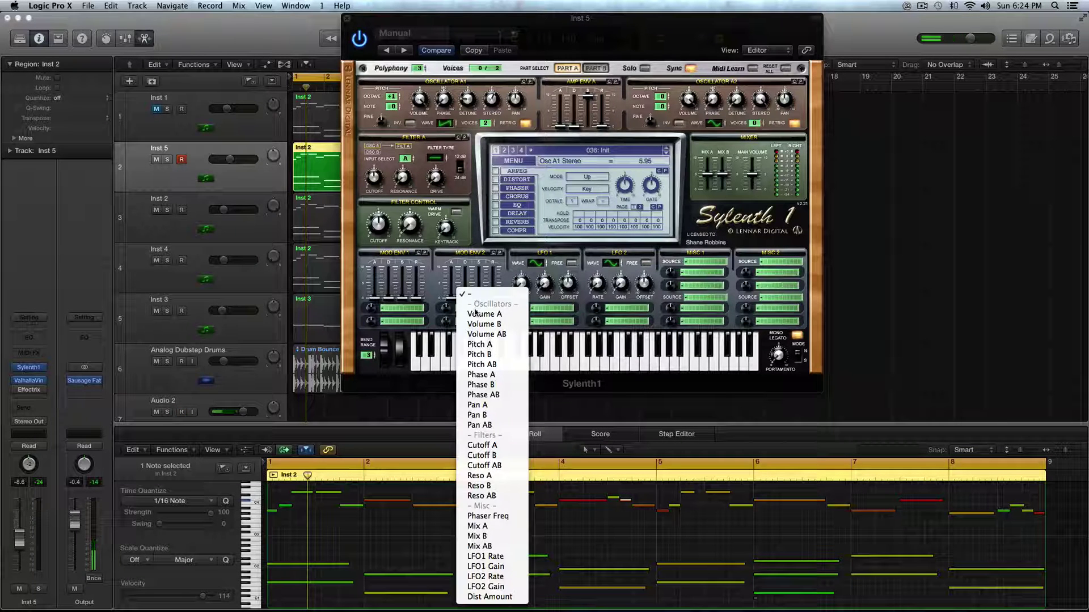
{"action": "left_click", "coordinate": [503, 375]}
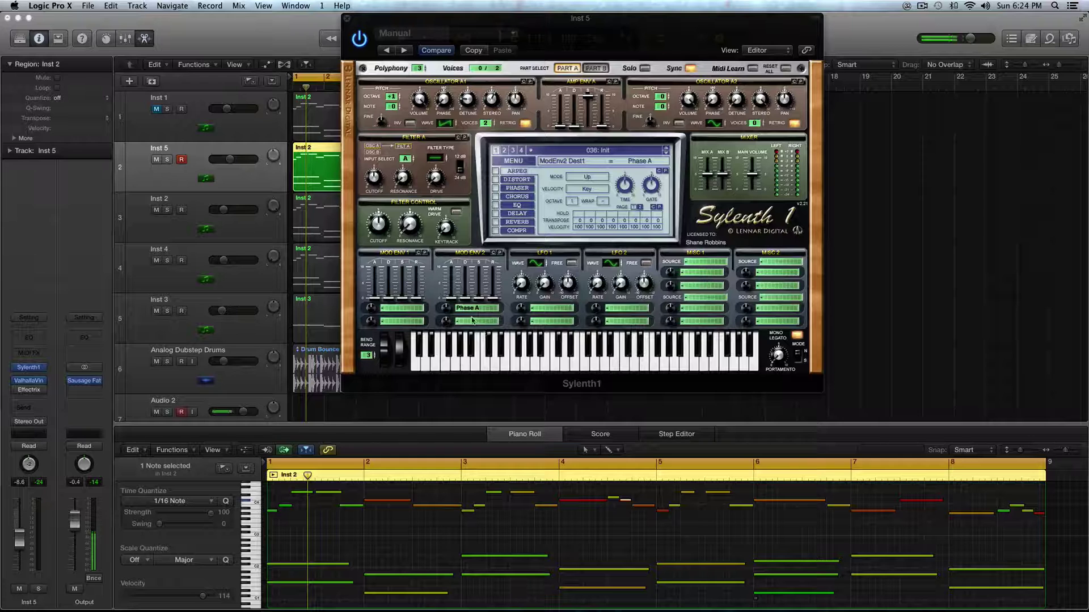
Step: Set Mod Env 2's first destination amount to 3.81 and its decay to 3.51
{"action": "mouse_move", "coordinate": [450, 309]}
{"action": "left_mouse_down"}
{"action": "mouse_move", "coordinate": [447, 281]}
{"action": "mouse_move", "coordinate": [448, 304]}
{"action": "left_mouse_up"}
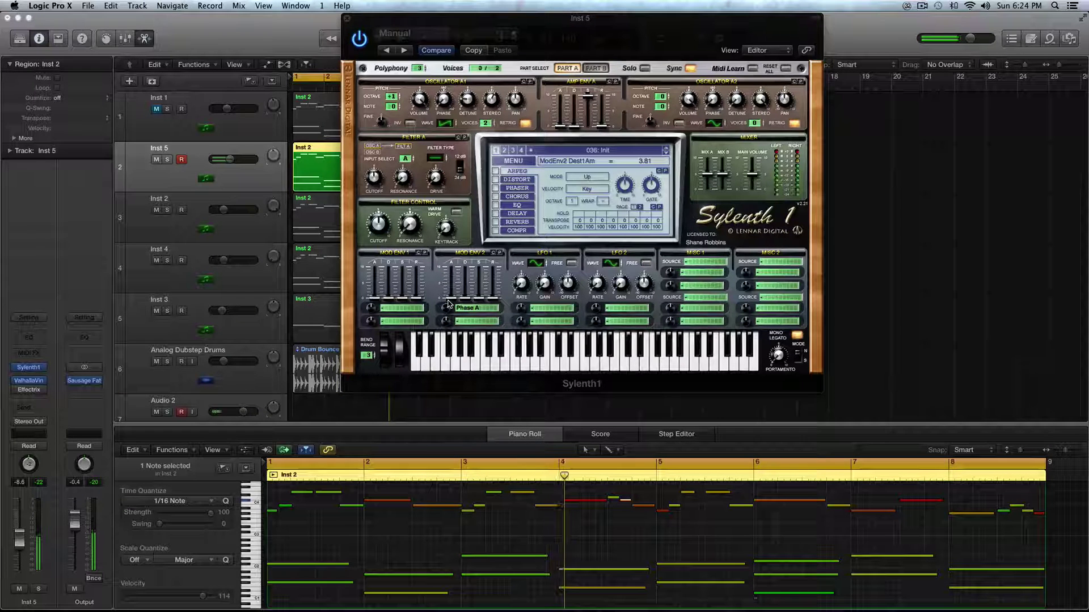
{"action": "left_click_drag", "start_coordinate": [465, 298], "coordinate": [464, 273]}
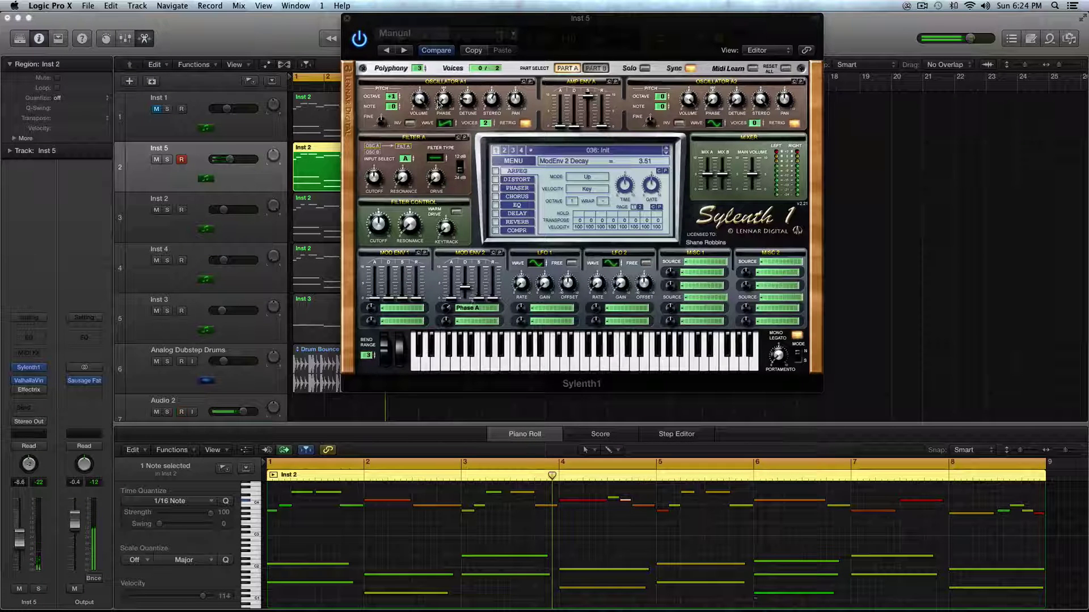
{"action": "left_click", "coordinate": [565, 116]}
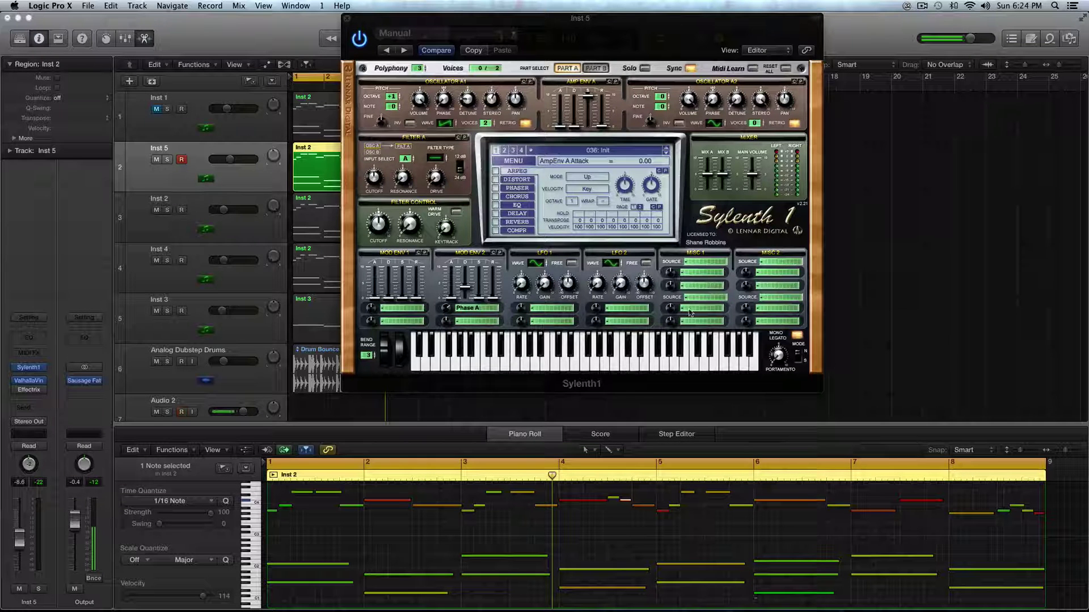
Step: Assign Pitch AB as the first destination of LFO 1 with an amount of 1.14
{"action": "left_click", "coordinate": [565, 310]}
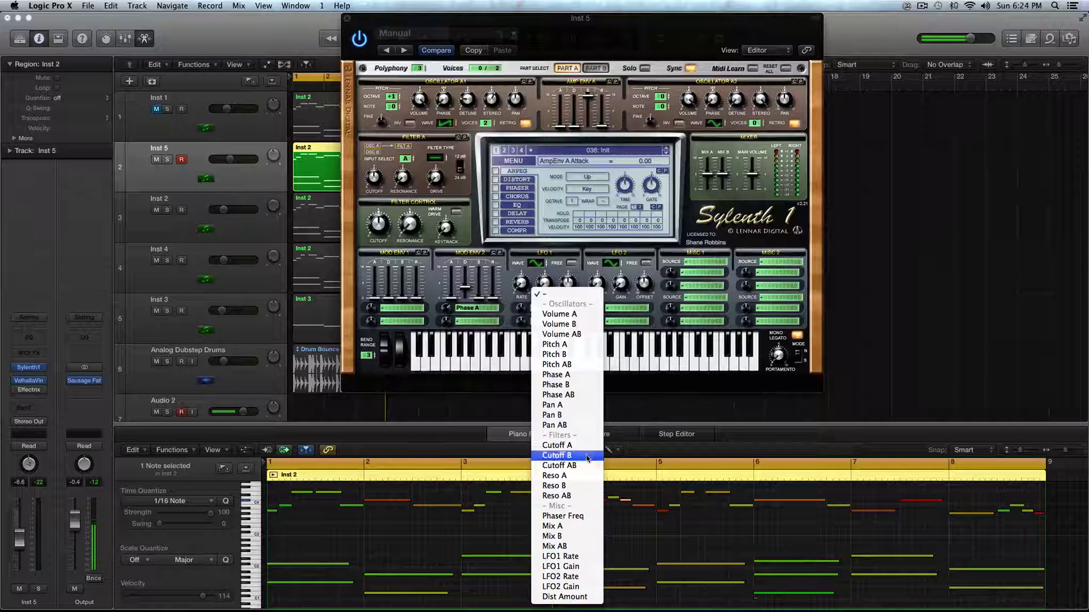
{"action": "left_click", "coordinate": [561, 364]}
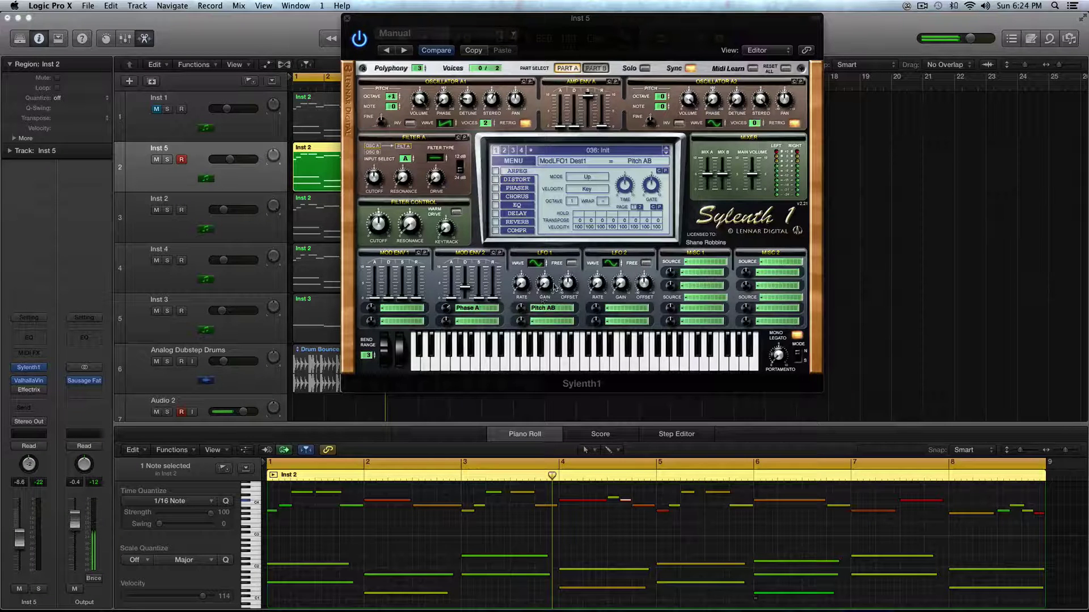
{"action": "left_click_drag", "start_coordinate": [519, 309], "coordinate": [519, 303]}
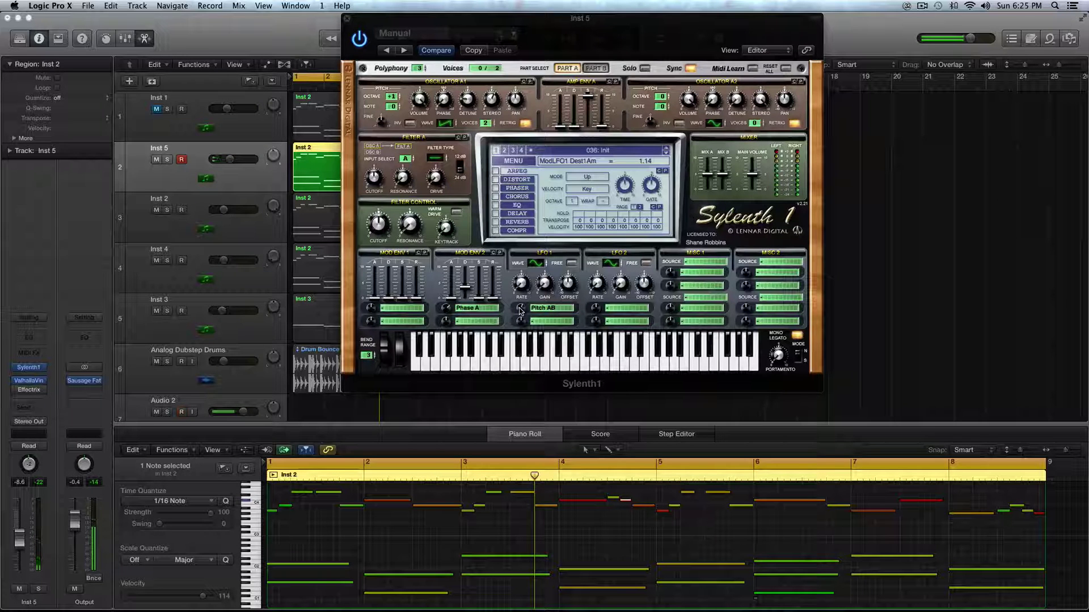
Step: Set LFO 1 to free-running with a rate of 6.58 Hz and a gain of 0.43
{"action": "left_click", "coordinate": [522, 286]}
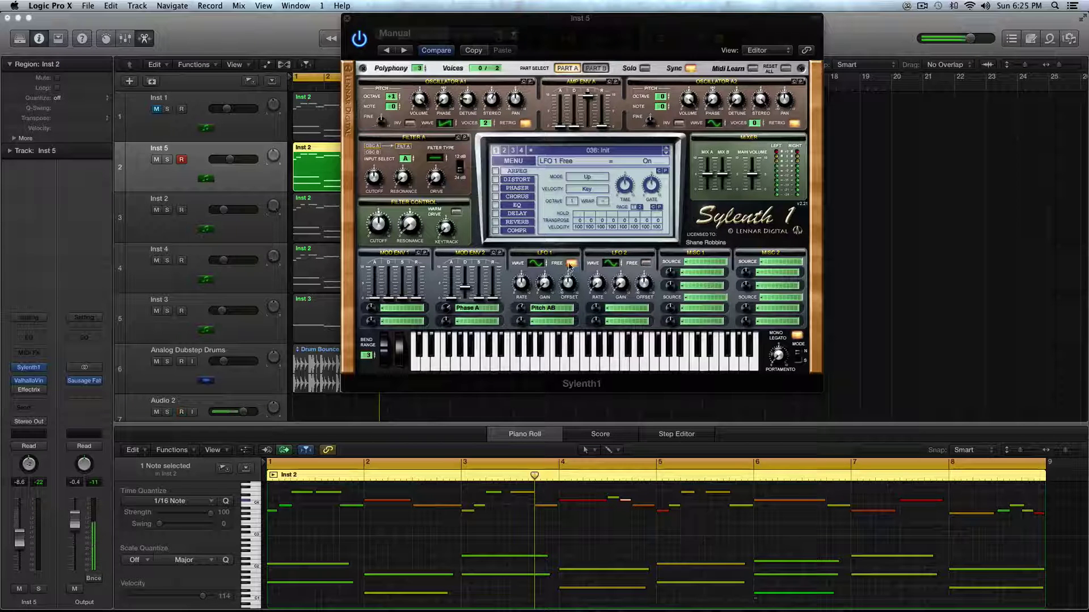
{"action": "left_click", "coordinate": [570, 263]}
{"action": "left_click_drag", "start_coordinate": [523, 278], "coordinate": [524, 271]}
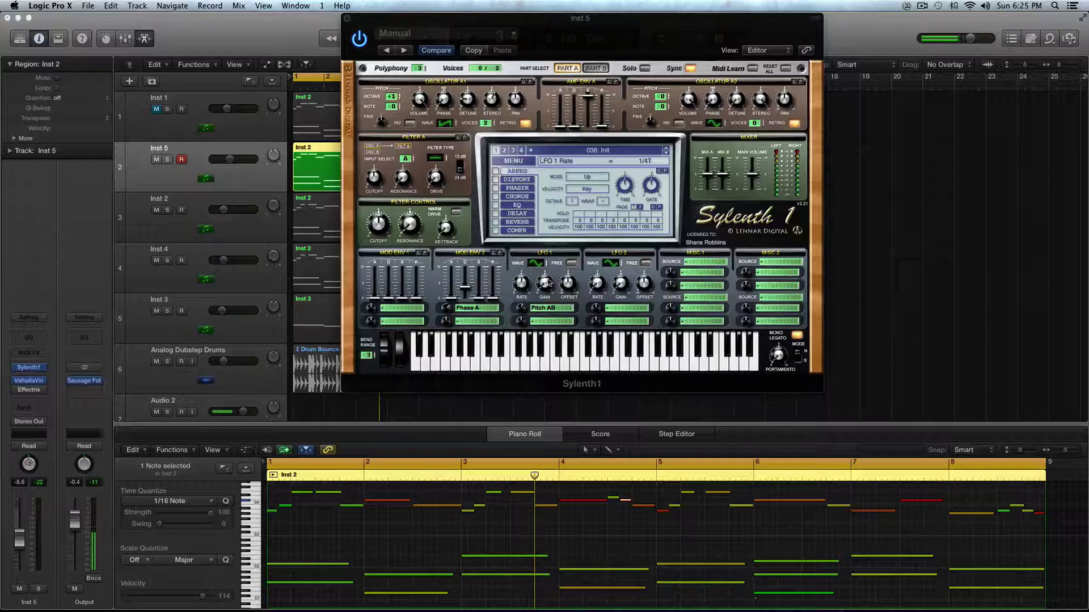
{"action": "left_click", "coordinate": [571, 264]}
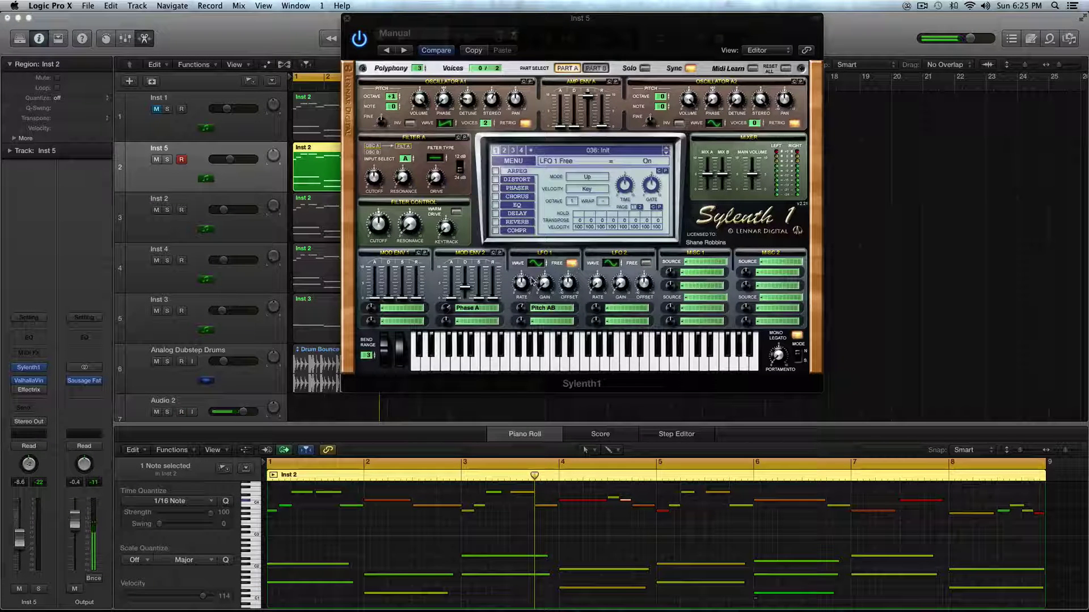
{"action": "mouse_move", "coordinate": [520, 283]}
{"action": "left_mouse_down"}
{"action": "mouse_move", "coordinate": [521, 272]}
{"action": "mouse_move", "coordinate": [525, 287]}
{"action": "left_mouse_up"}
{"action": "key", "text": "space"}
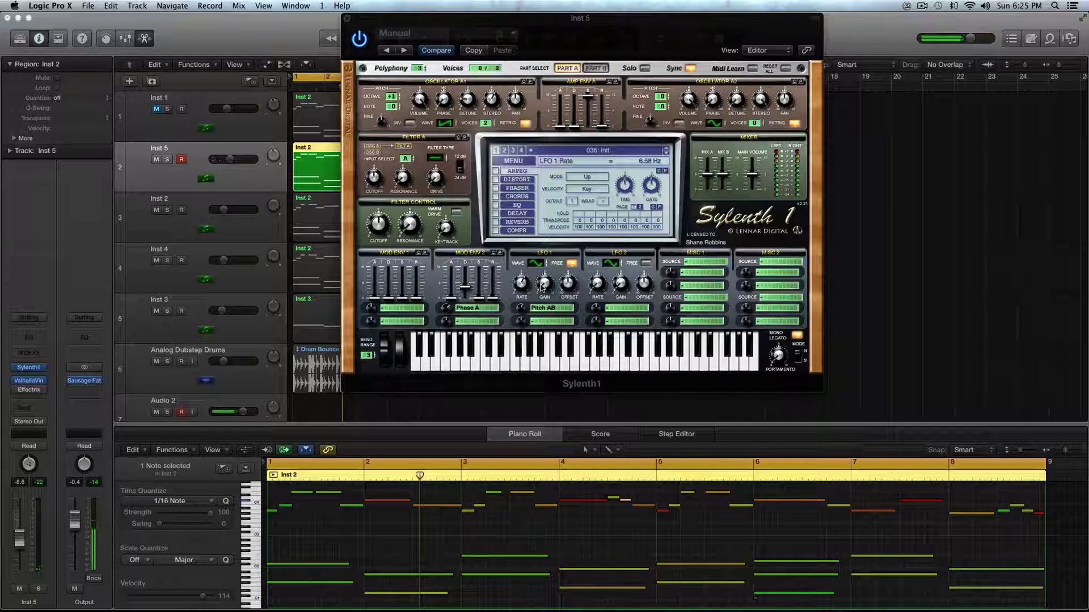
{"action": "left_click_drag", "start_coordinate": [542, 288], "coordinate": [543, 285]}
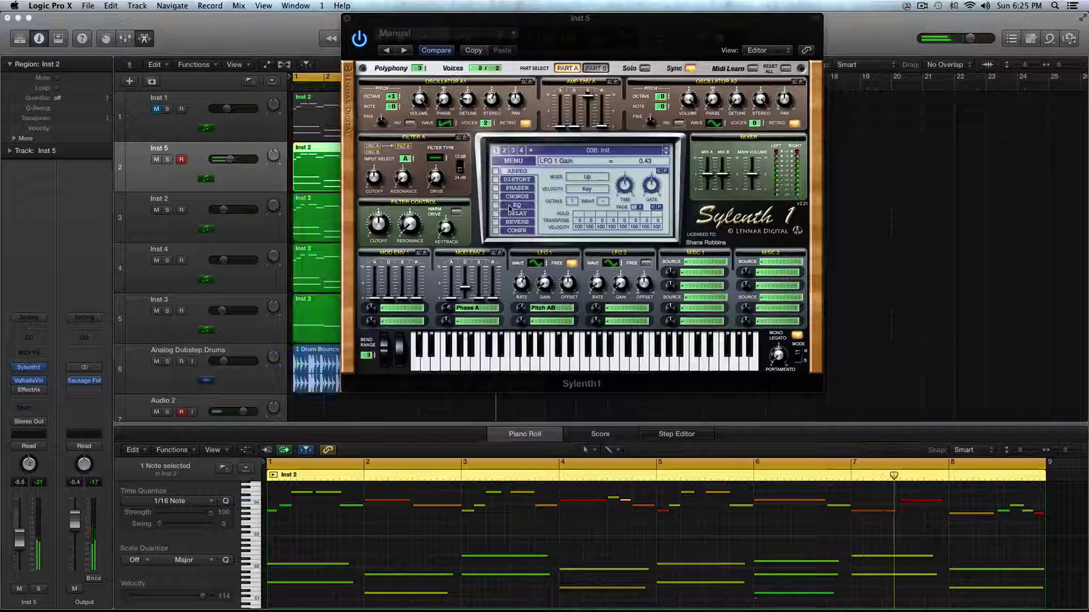
Step: Play all the tracks from the start and raise Sylenth1's Mix A level to 7.07
{"action": "key", "text": "Return"}
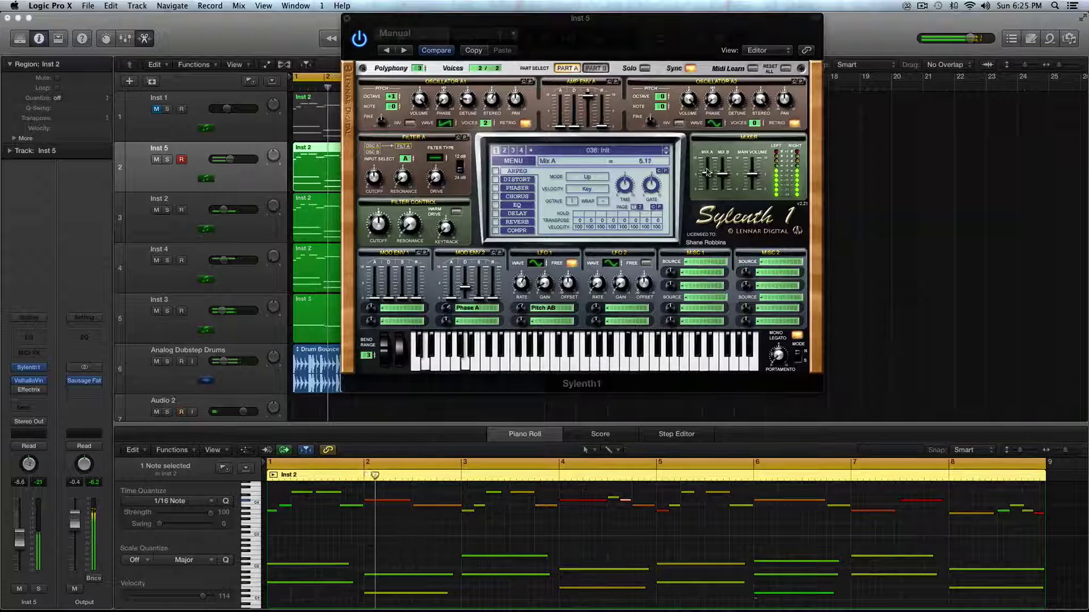
{"action": "left_click_drag", "start_coordinate": [707, 173], "coordinate": [707, 158]}
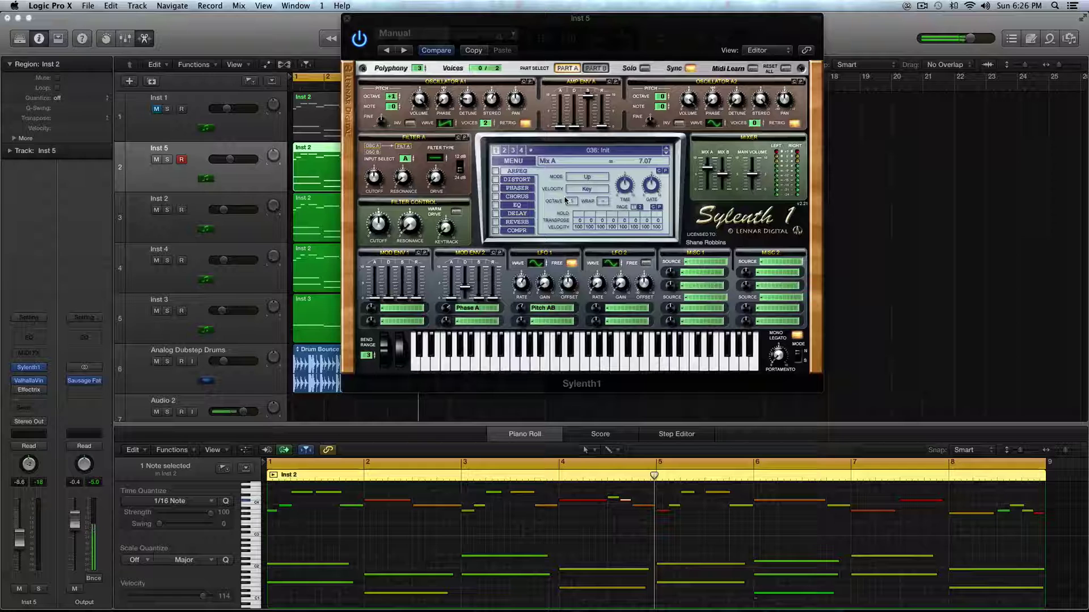
Step: Turn on delay and reverb, with the right delay time at 1/4, delay low cut at 17.23 Hz and high cut at 17555.75 Hz
{"action": "left_click", "coordinate": [506, 204]}
{"action": "left_click", "coordinate": [495, 214]}
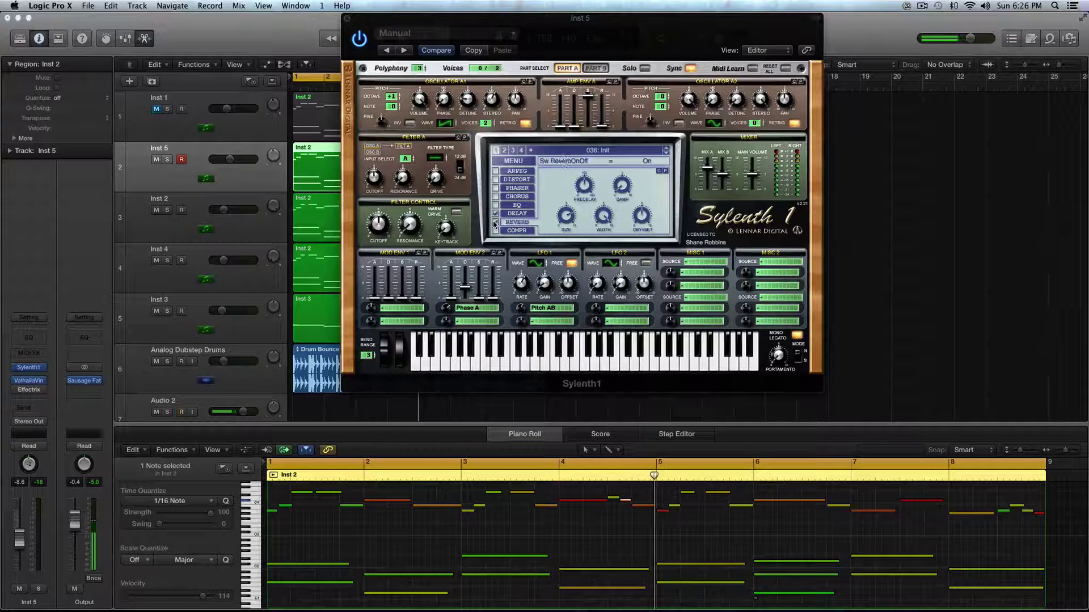
{"action": "left_click", "coordinate": [517, 214]}
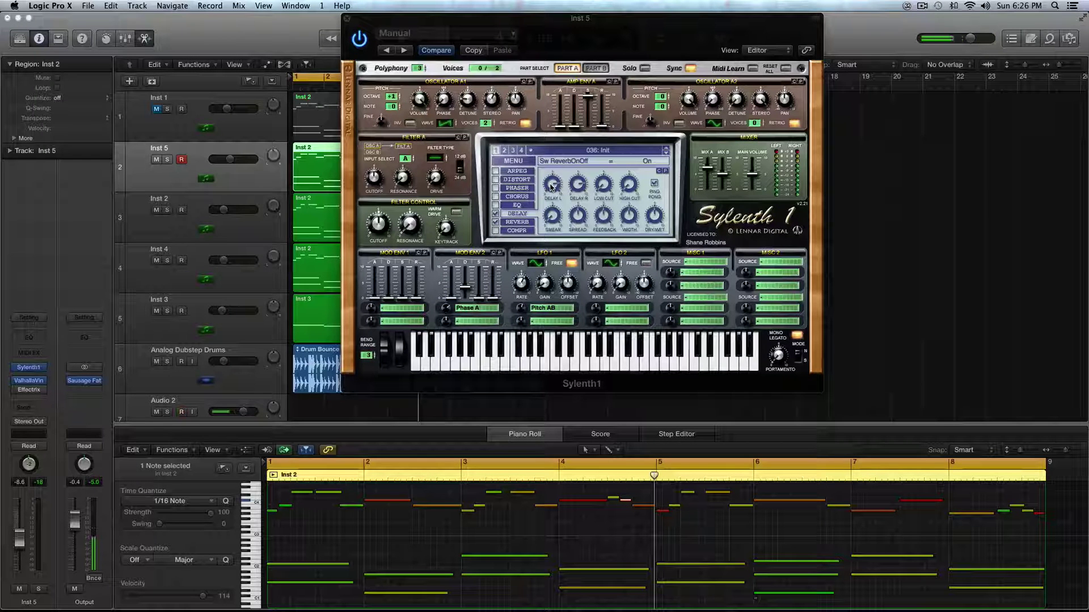
{"action": "left_click", "coordinate": [572, 184]}
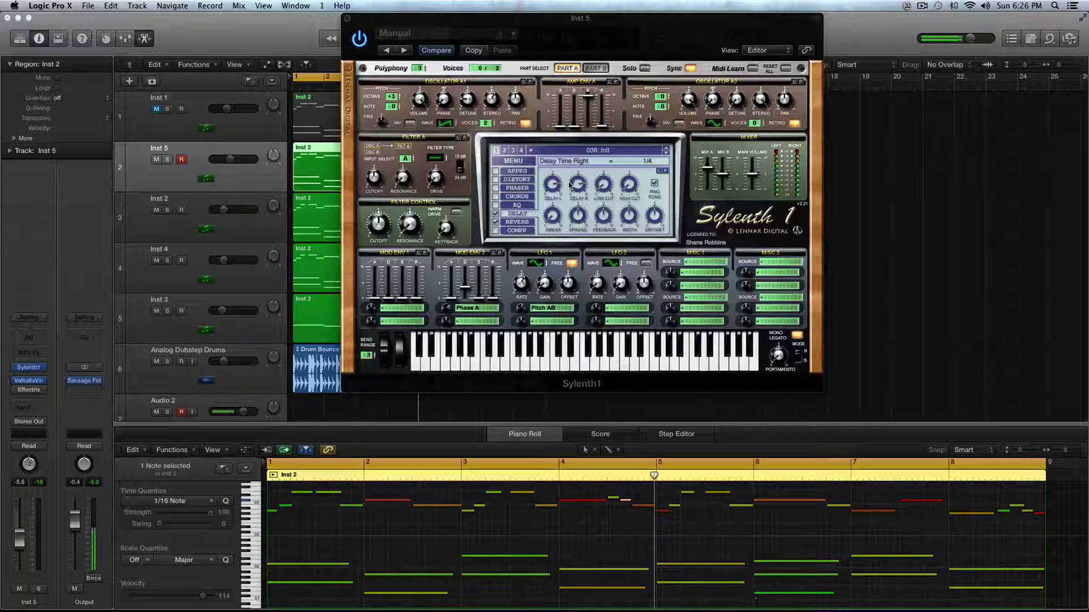
{"action": "left_click", "coordinate": [603, 185]}
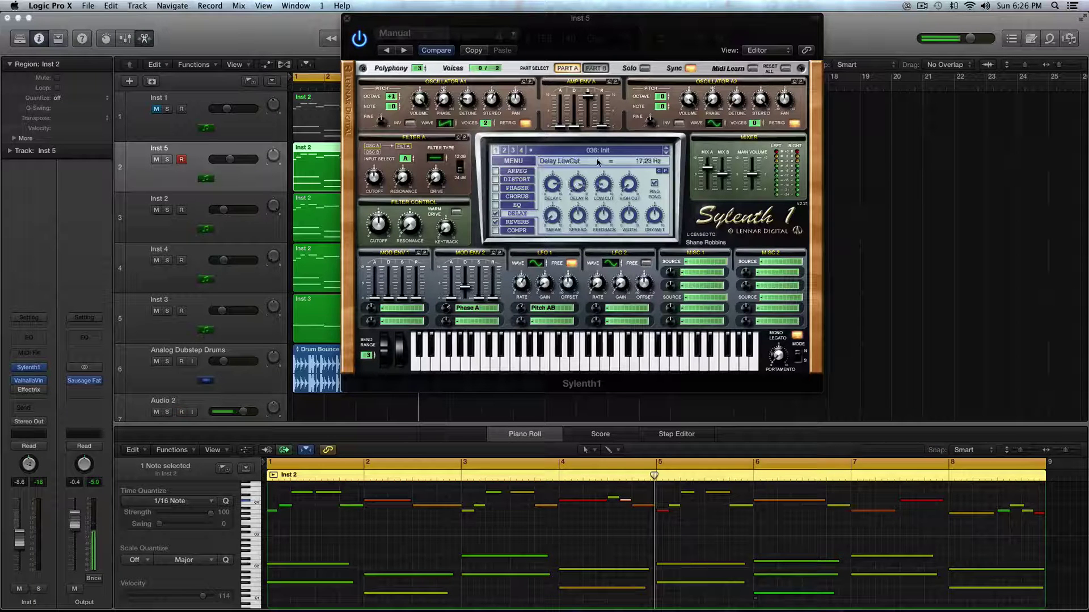
{"action": "left_click", "coordinate": [625, 188]}
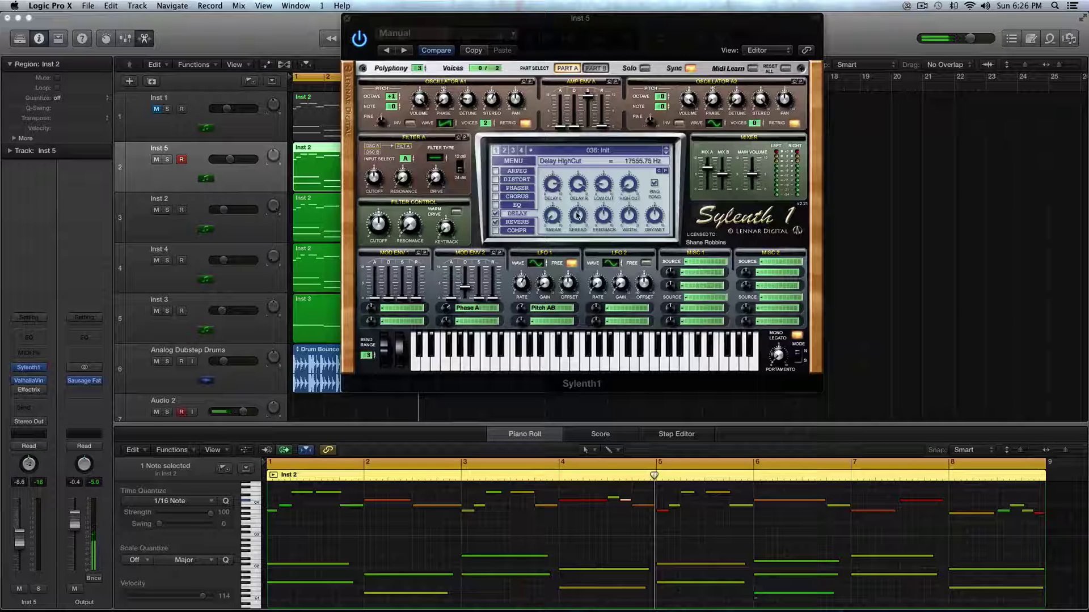
Step: Adjust the delay's spread, feedback to 34.26 % and dry/wet to 29.06 %
{"action": "left_click_drag", "start_coordinate": [578, 214], "coordinate": [577, 235]}
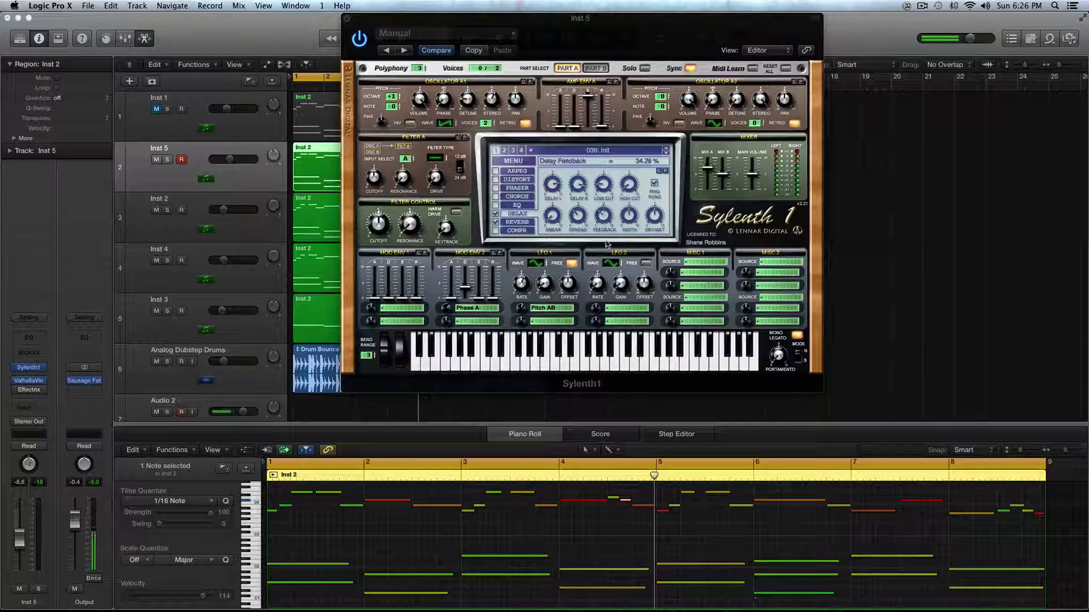
{"action": "left_click_drag", "start_coordinate": [608, 245], "coordinate": [630, 235]}
{"action": "left_click", "coordinate": [652, 228]}
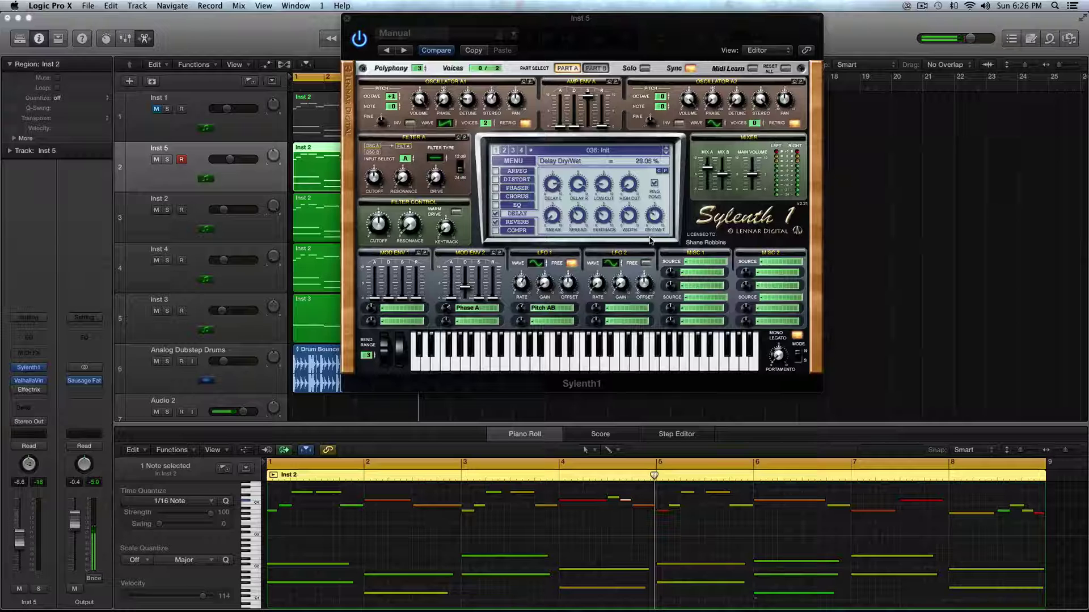
Step: Bring up the reverb settings and set the Amp Env A decay to 2.41
{"action": "left_click", "coordinate": [516, 222]}
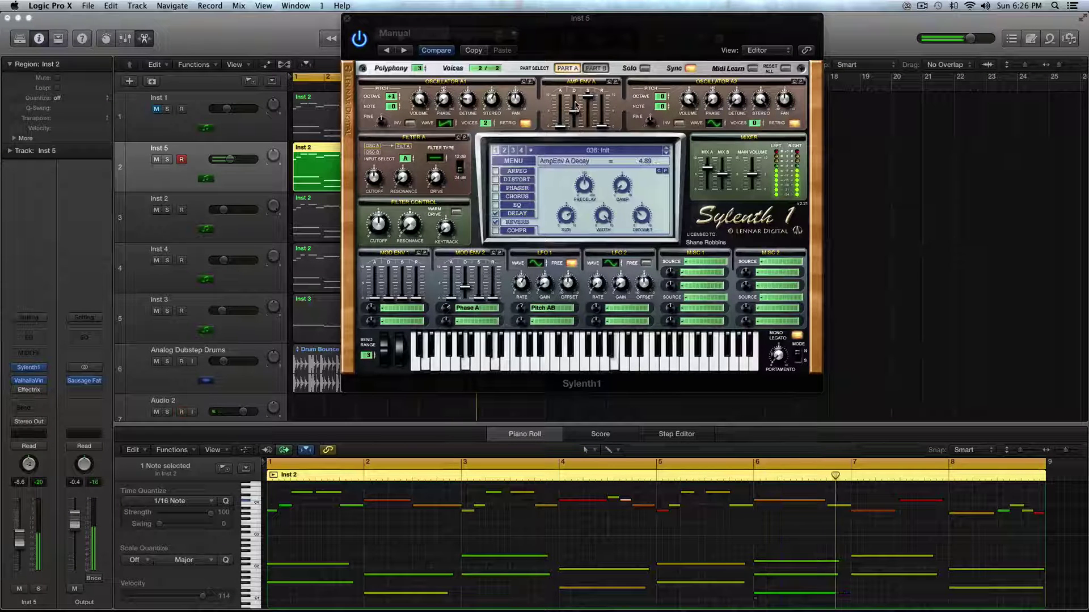
{"action": "mouse_move", "coordinate": [574, 126]}
{"action": "left_mouse_down"}
{"action": "mouse_move", "coordinate": [572, 86]}
{"action": "mouse_move", "coordinate": [571, 136]}
{"action": "left_mouse_up"}
{"action": "left_click_drag", "start_coordinate": [571, 127], "coordinate": [575, 127]}
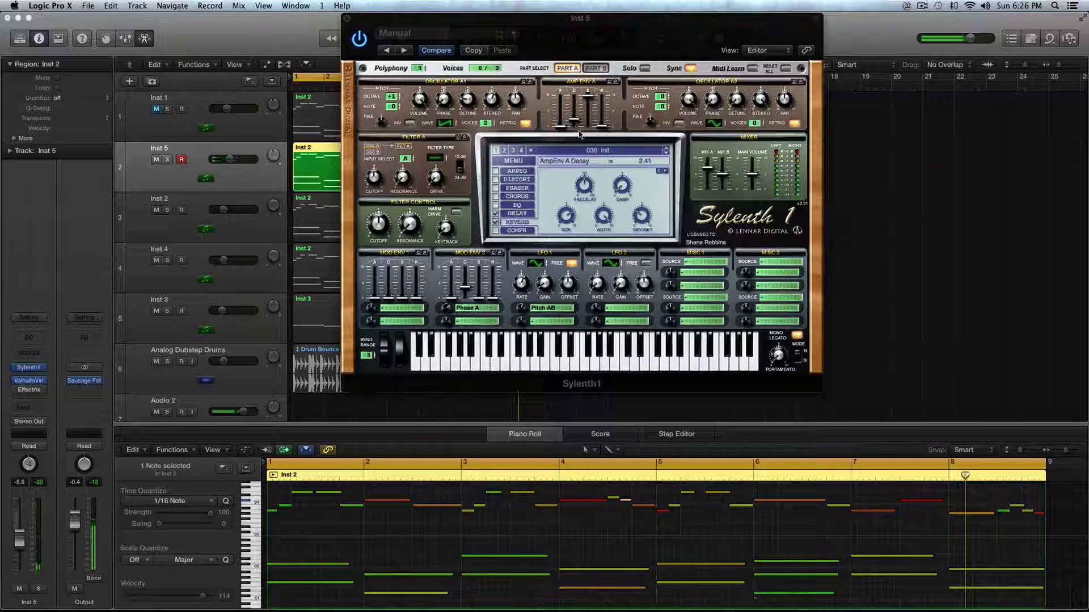
Step: Turn on the EQ, boost its treble by about 8 dB and set the treble frequency to 6766.61 Hz
{"action": "left_click", "coordinate": [513, 205]}
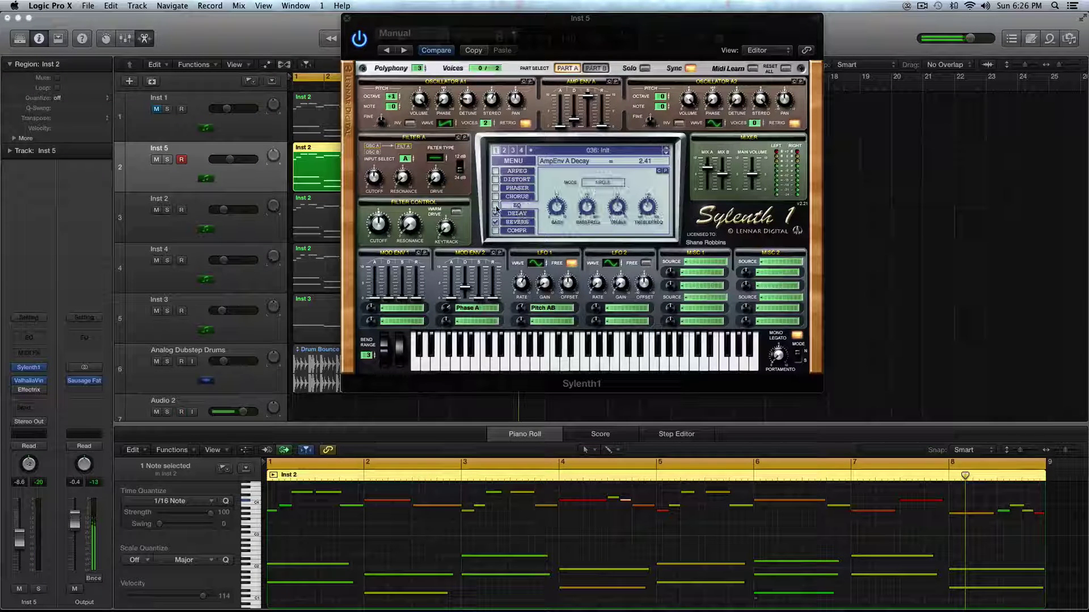
{"action": "left_click", "coordinate": [646, 212]}
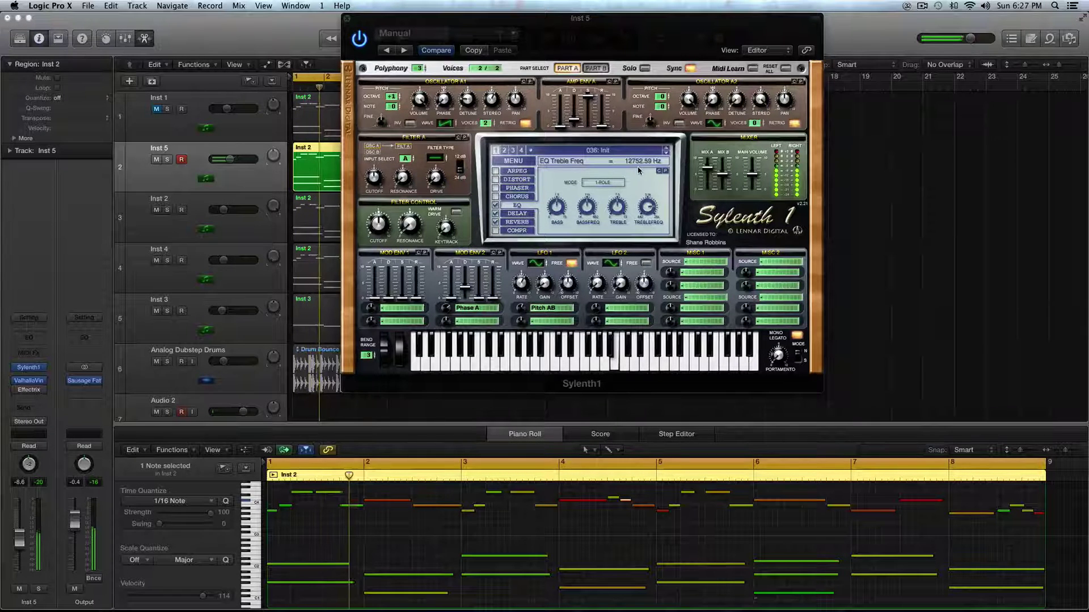
{"action": "left_click", "coordinate": [617, 194]}
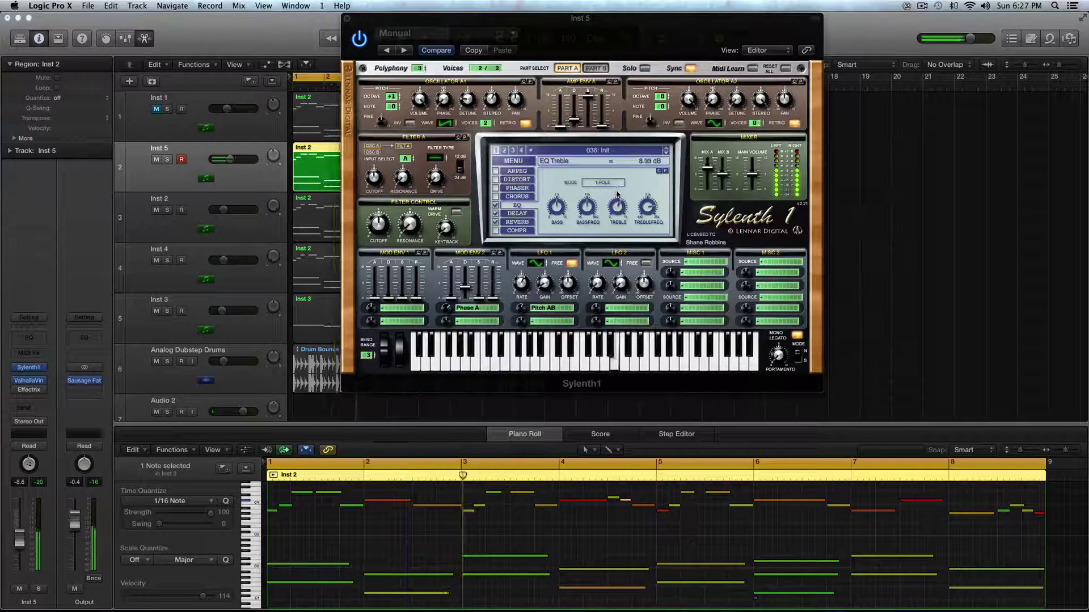
{"action": "left_click_drag", "start_coordinate": [618, 194], "coordinate": [652, 212]}
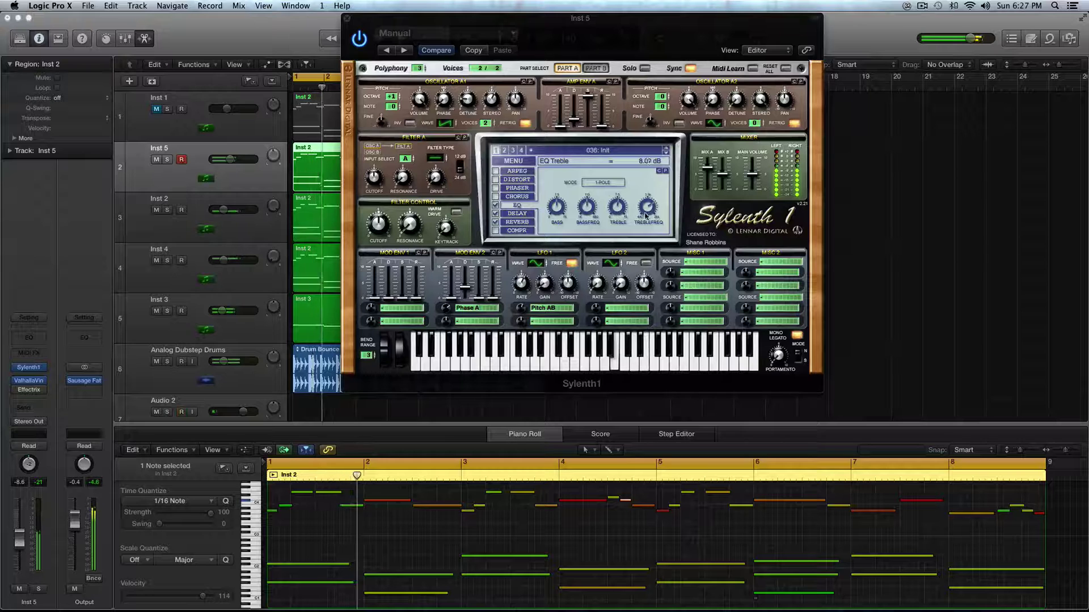
Step: Set the Inst 5 track volume to -5.5 dB, enable its Effectrix insert and move the Sylenth1 window clear of the regions
{"action": "left_click_drag", "start_coordinate": [237, 159], "coordinate": [241, 160]}
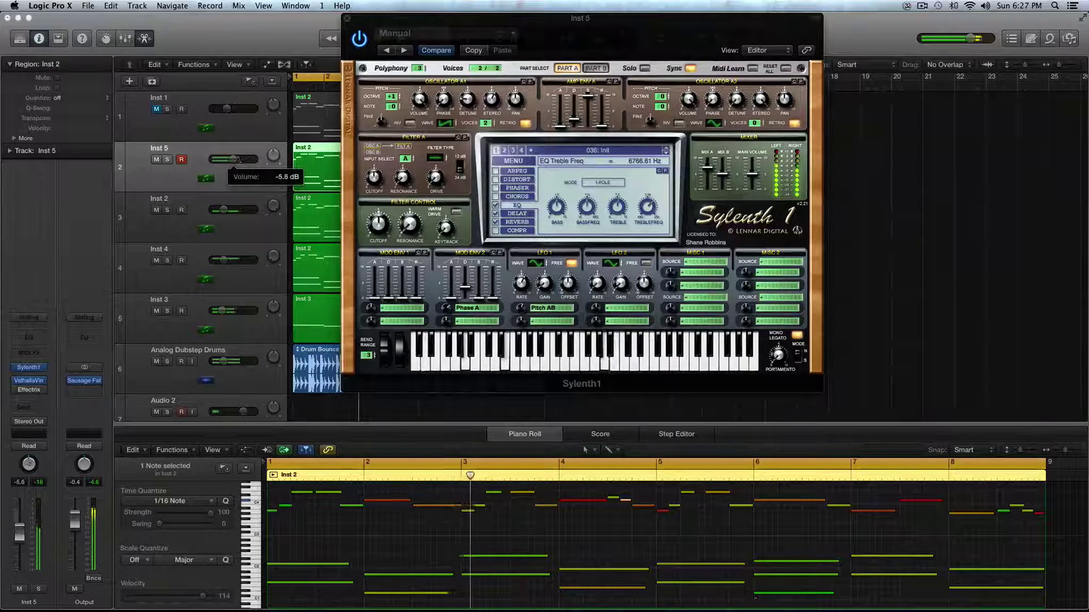
{"action": "mouse_move", "coordinate": [16, 391]}
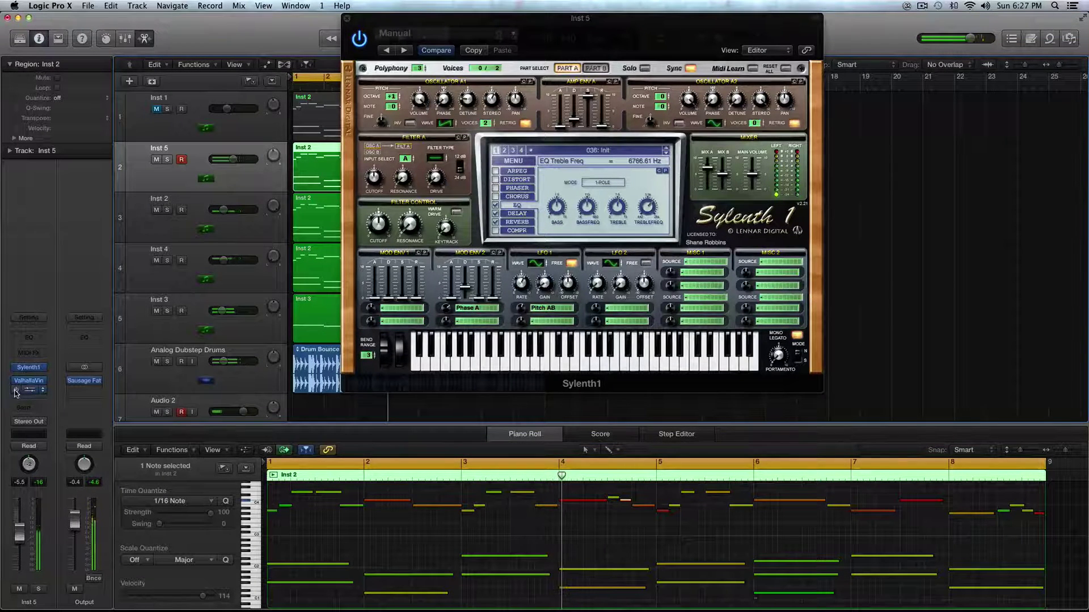
{"action": "left_click_drag", "start_coordinate": [400, 22], "coordinate": [615, 41]}
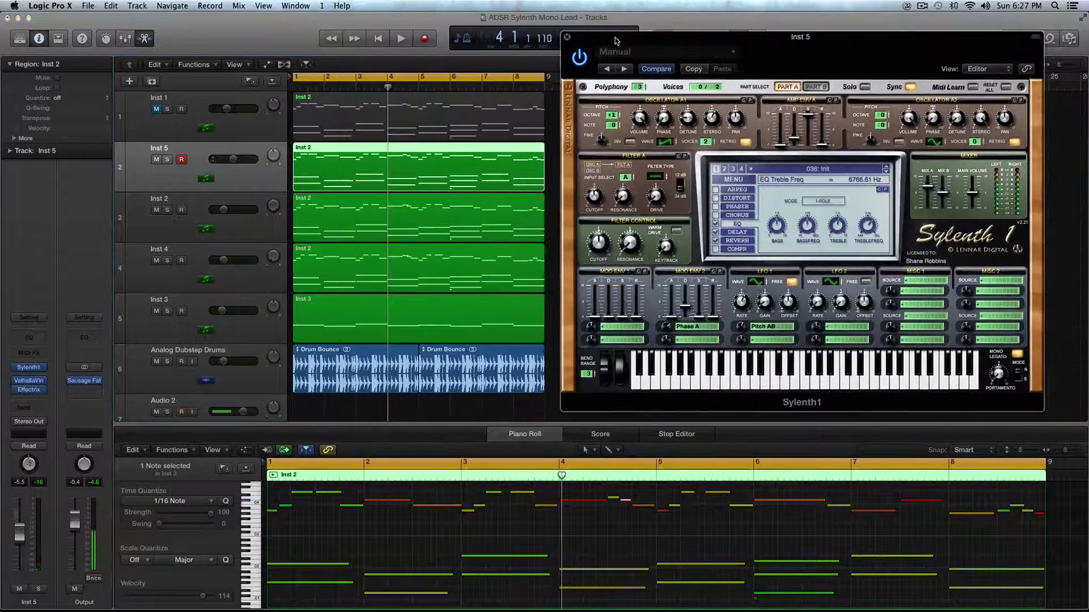
Step: Play the full mix, set the EQ treble to 8.21 dB and stop playback
{"action": "key", "text": "space"}
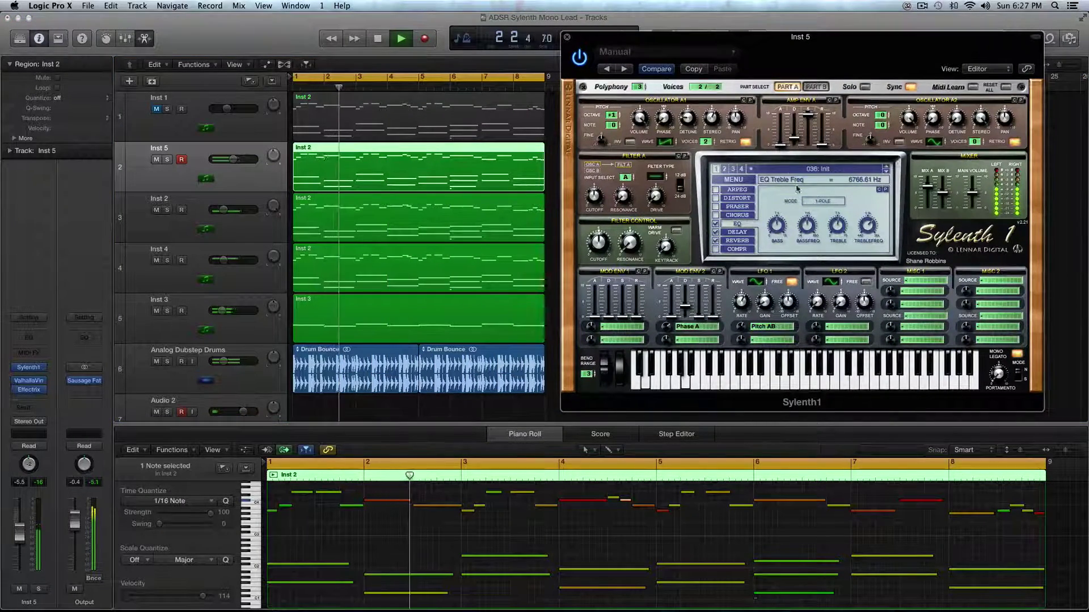
{"action": "mouse_move", "coordinate": [839, 228]}
{"action": "left_click_drag", "start_coordinate": [840, 229], "coordinate": [839, 226]}
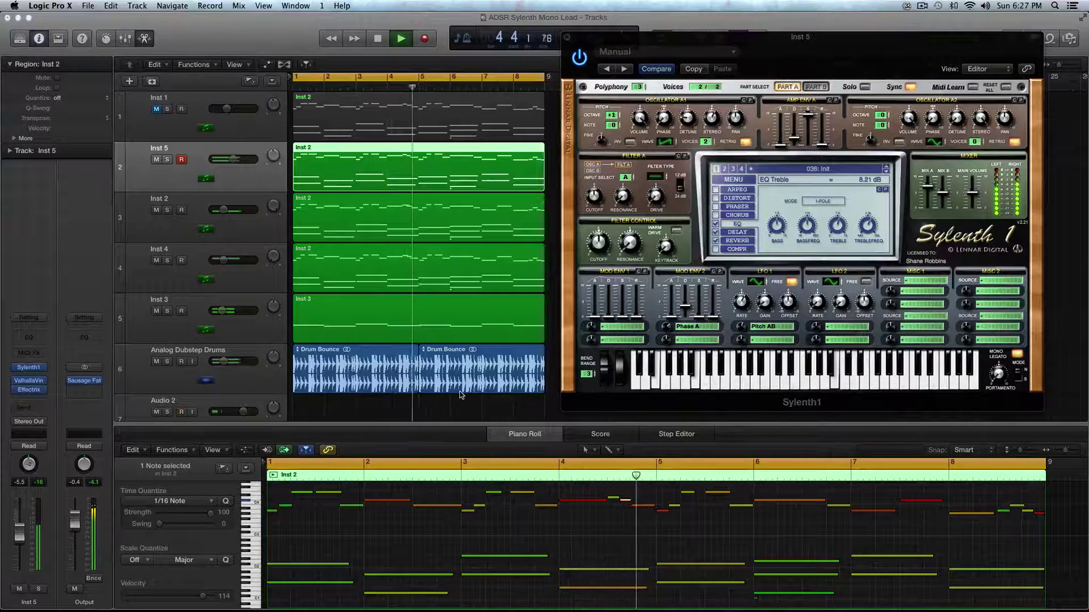
{"action": "key", "text": "space"}
Step: Solo the Inst 5 region, set the portamento time to 4.33 and audition the glide
{"action": "key", "text": "ctrl+s"}
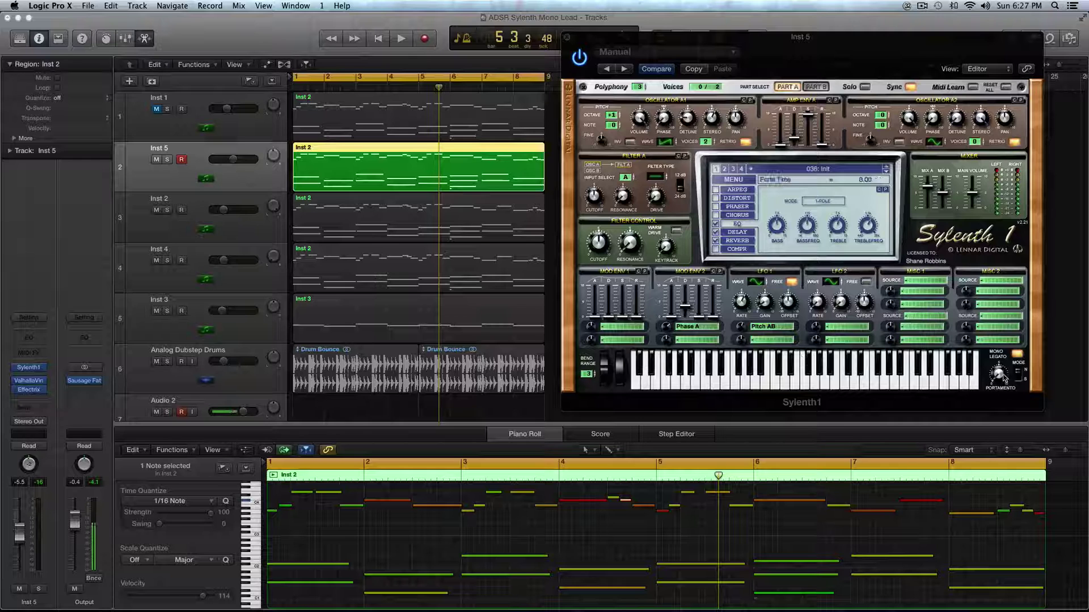
{"action": "left_click_drag", "start_coordinate": [1004, 378], "coordinate": [977, 368]}
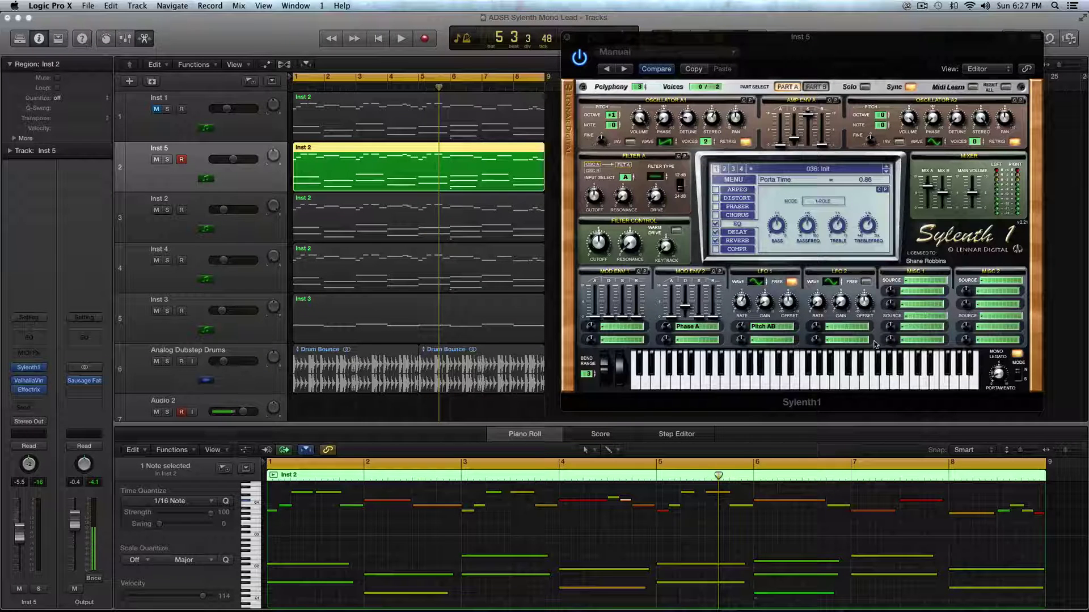
{"action": "left_click", "coordinate": [651, 531]}
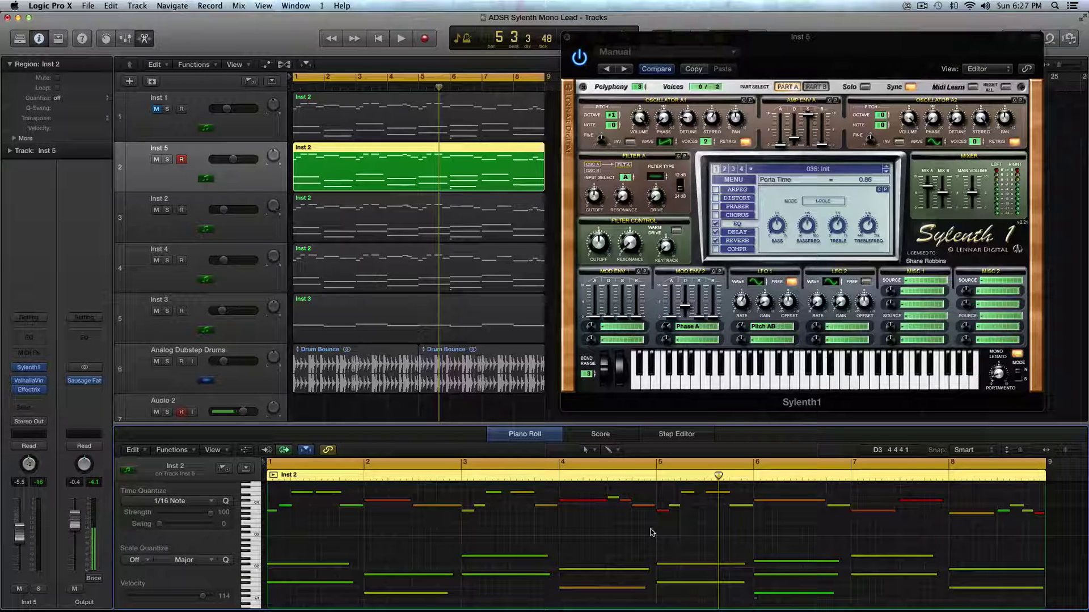
{"action": "mouse_move", "coordinate": [996, 375]}
{"action": "left_mouse_down"}
{"action": "mouse_move", "coordinate": [992, 354]}
{"action": "mouse_move", "coordinate": [998, 370]}
{"action": "left_mouse_up"}
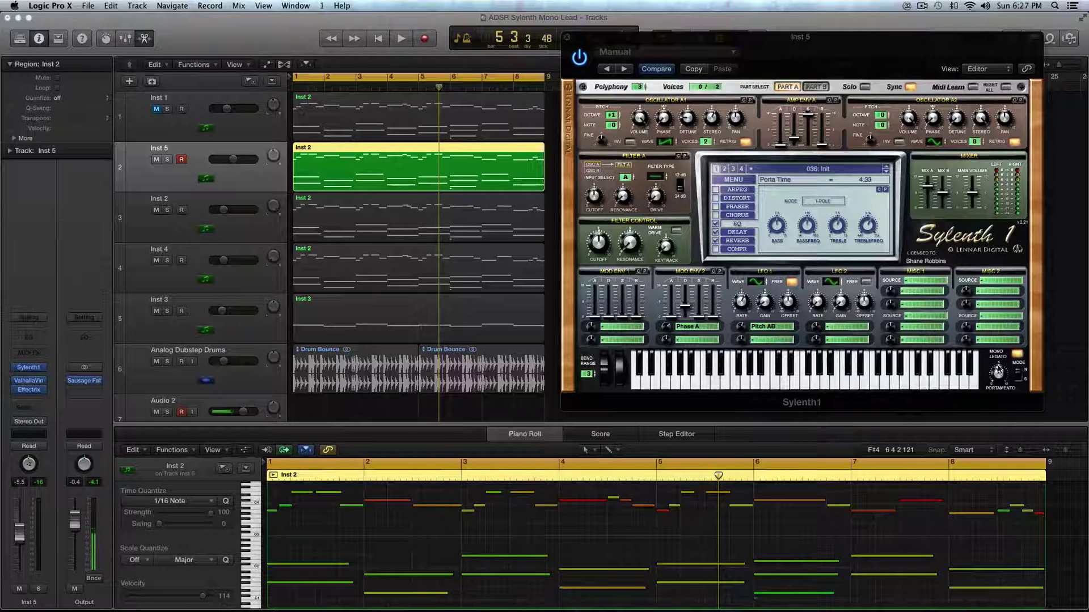
{"action": "key", "text": "space"}
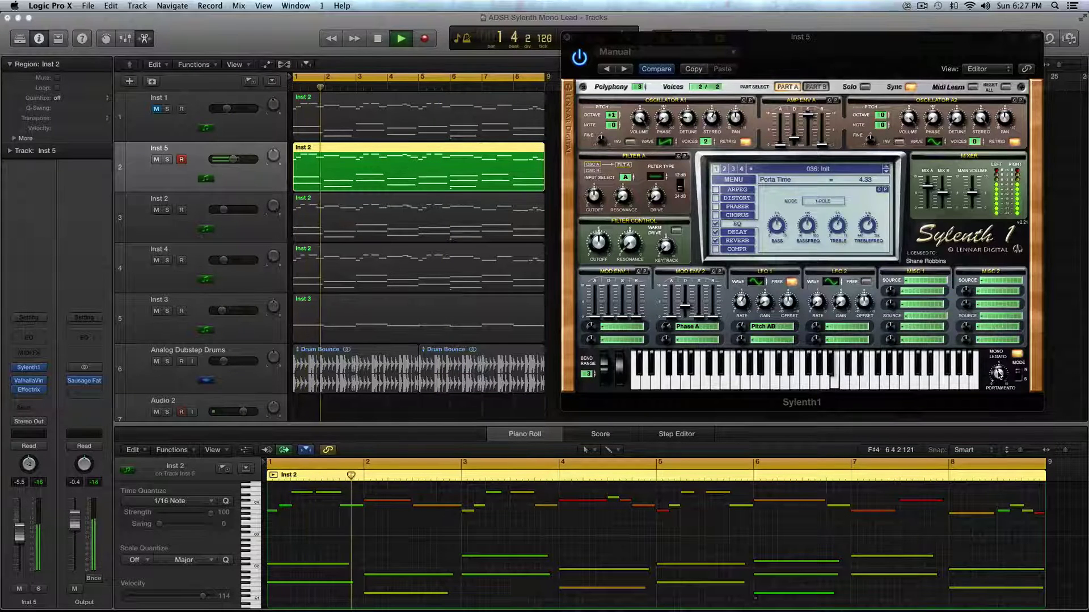
{"action": "key", "text": "space"}
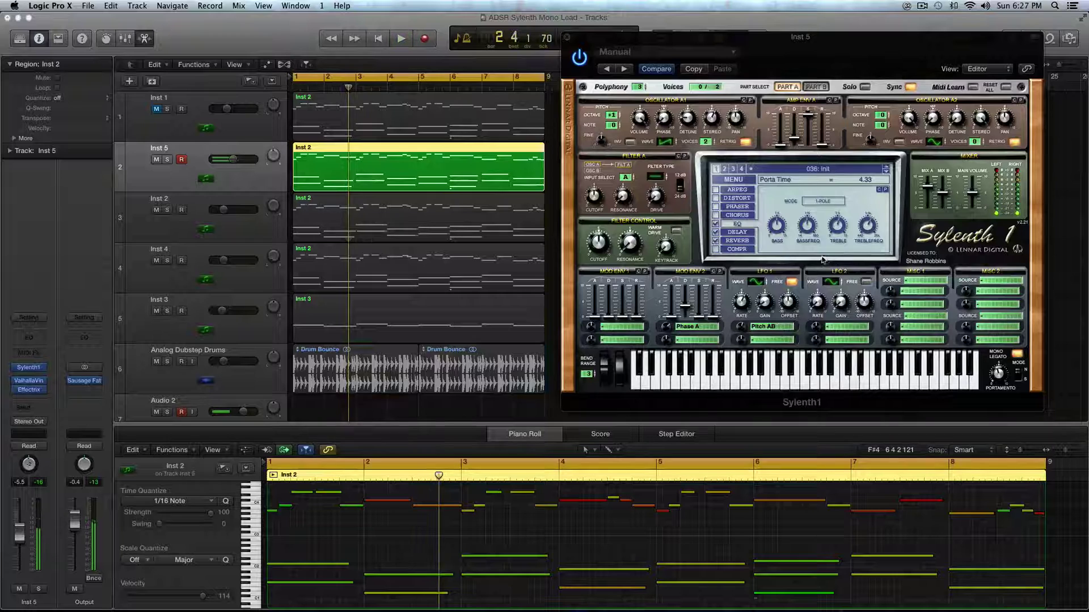
Step: Play all the tracks unsoloed, turn off the cycle range and stop playback past the end of the regions
{"action": "key", "text": "super+a"}
{"action": "key", "text": "space"}
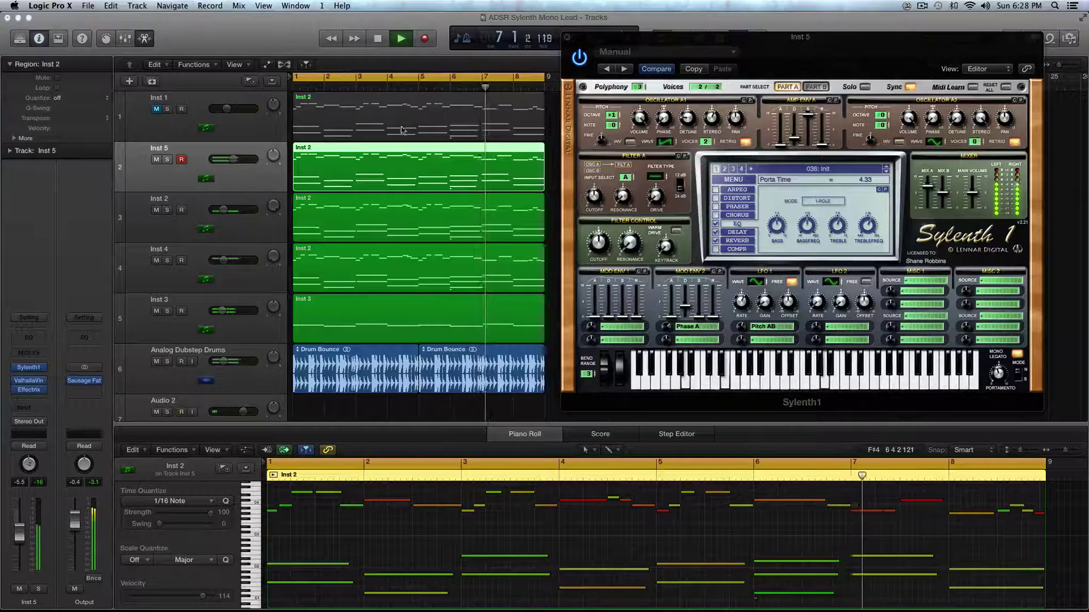
{"action": "left_click", "coordinate": [315, 83]}
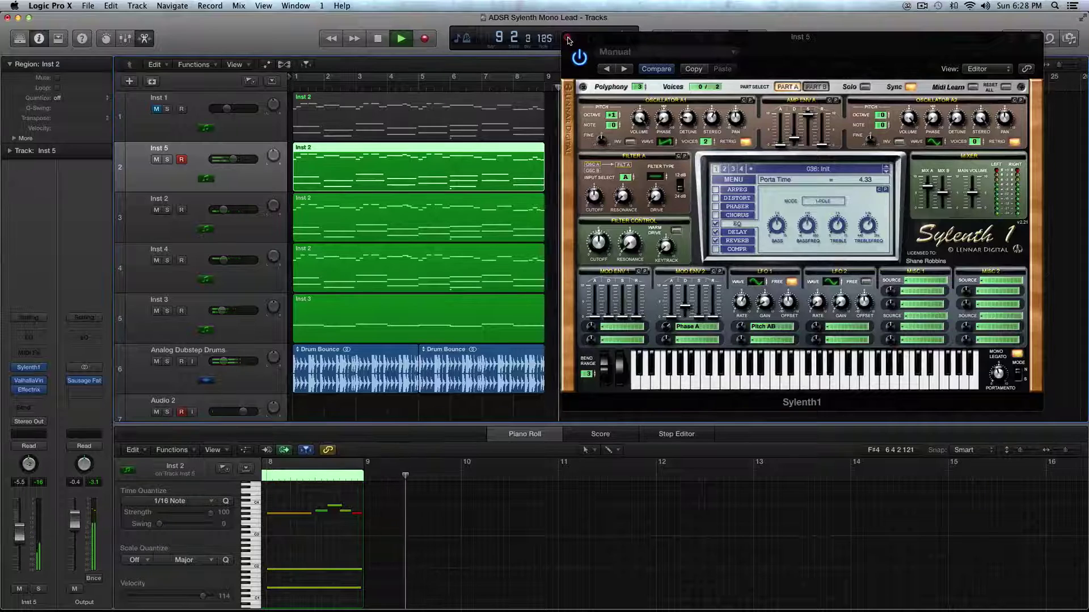
{"action": "key", "text": "space"}
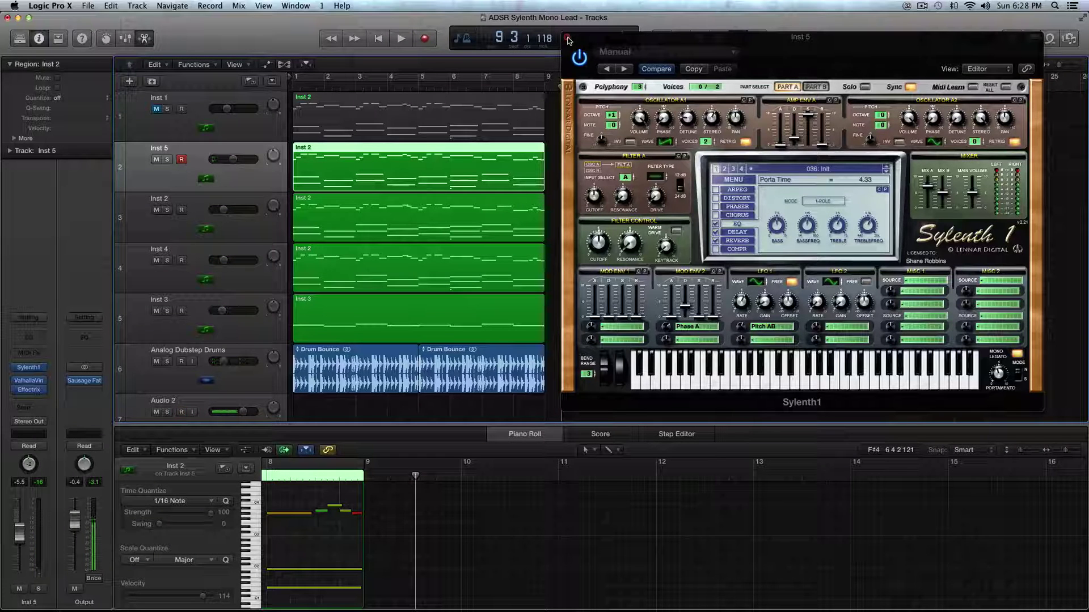